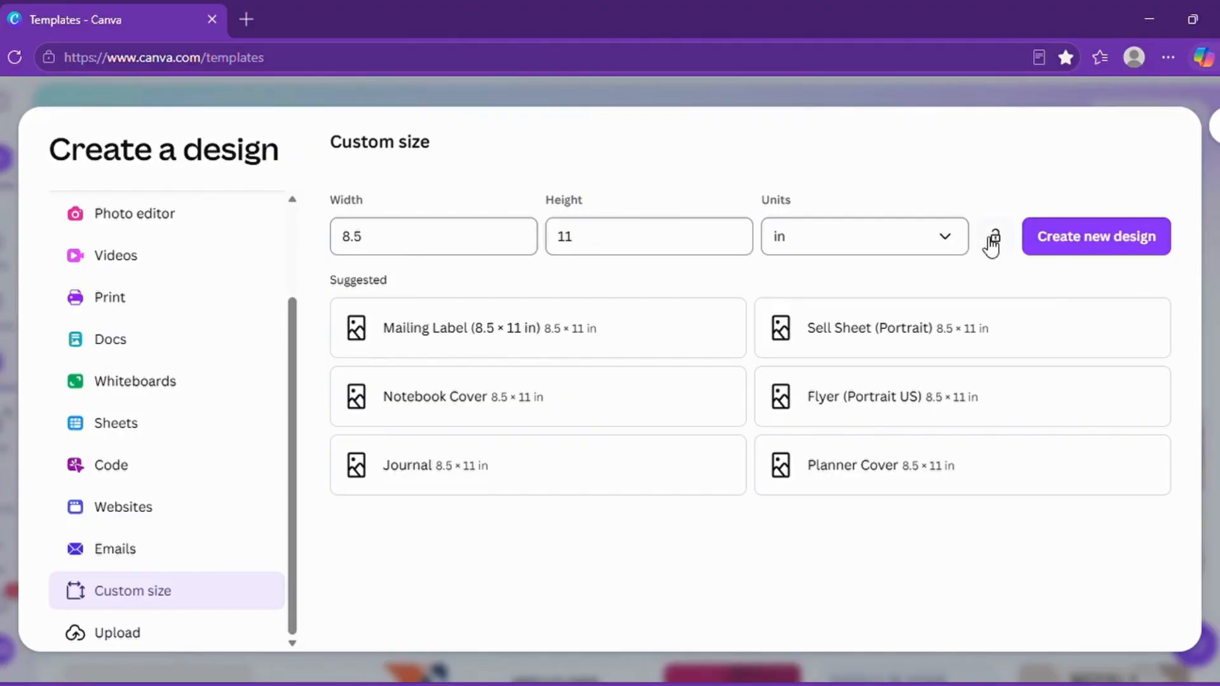
# Step: Create a blank 8.5 × 11 in design and search the graphics elements for "outline of a princess"
pyautogui.click(1077, 254)
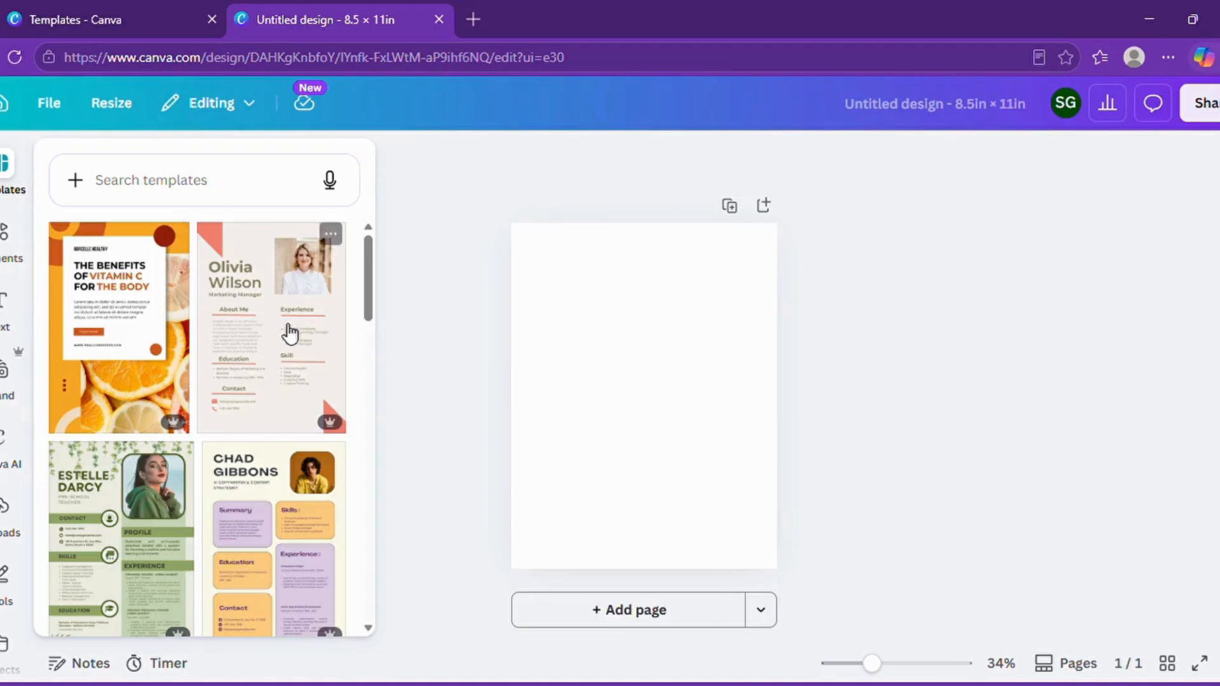
pyautogui.click(9, 251)
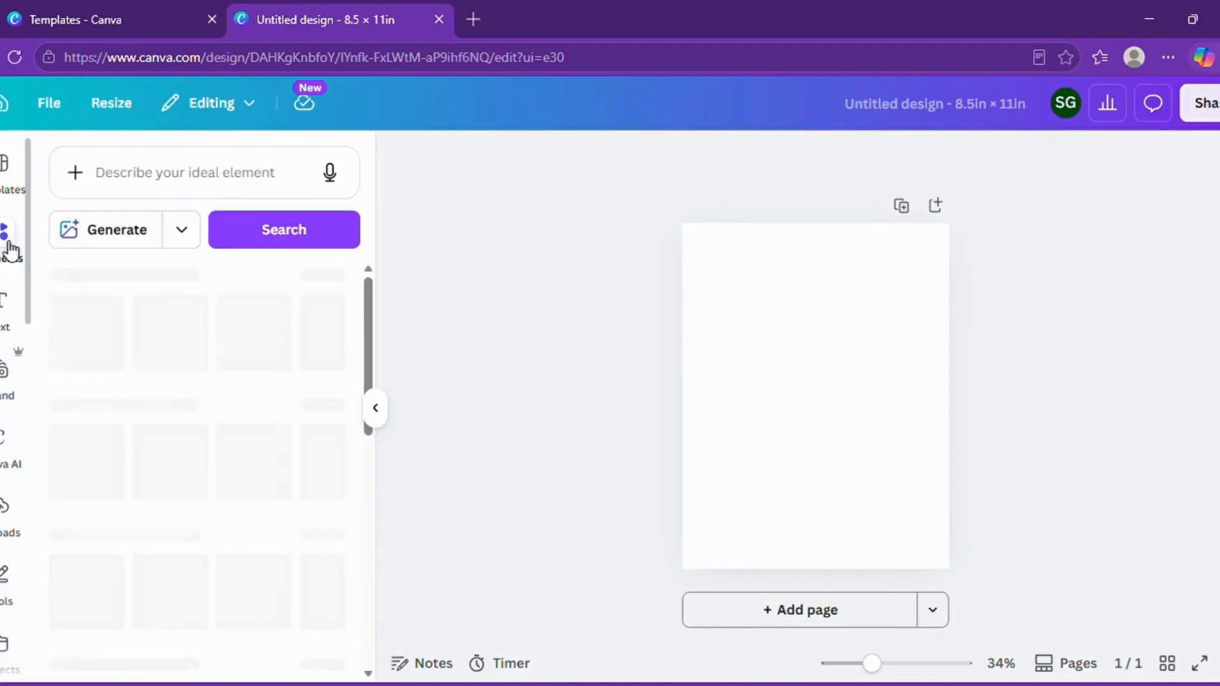
pyautogui.click(130, 172)
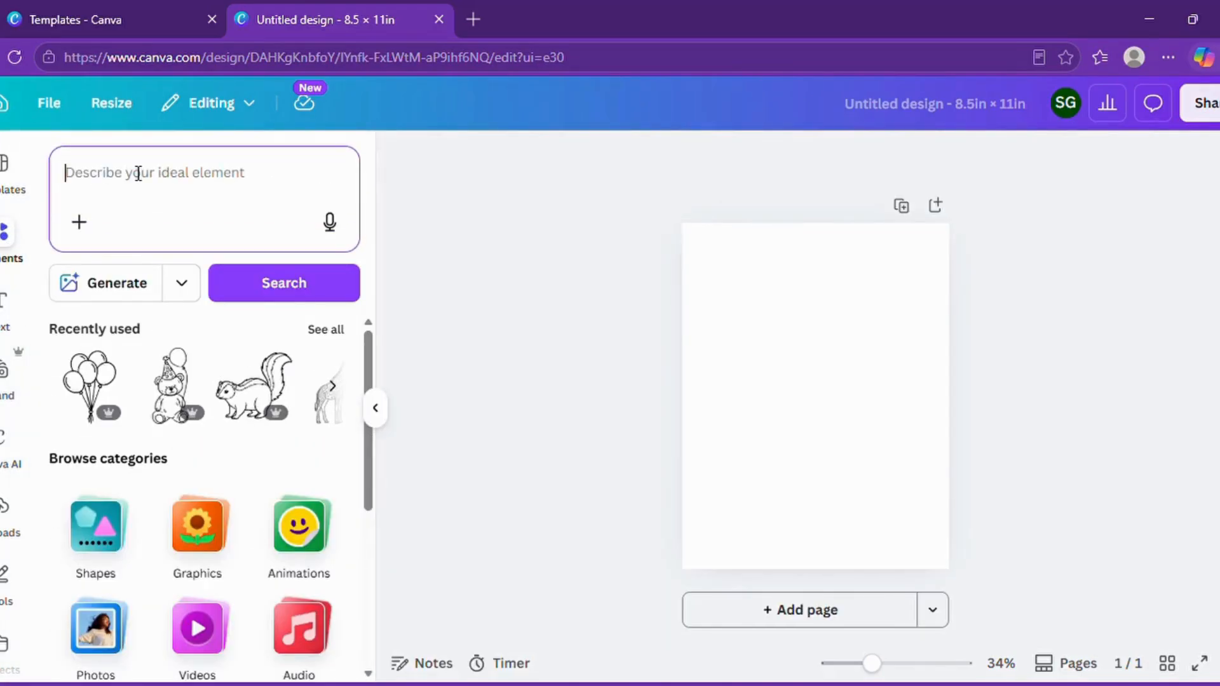
pyautogui.write('oul')
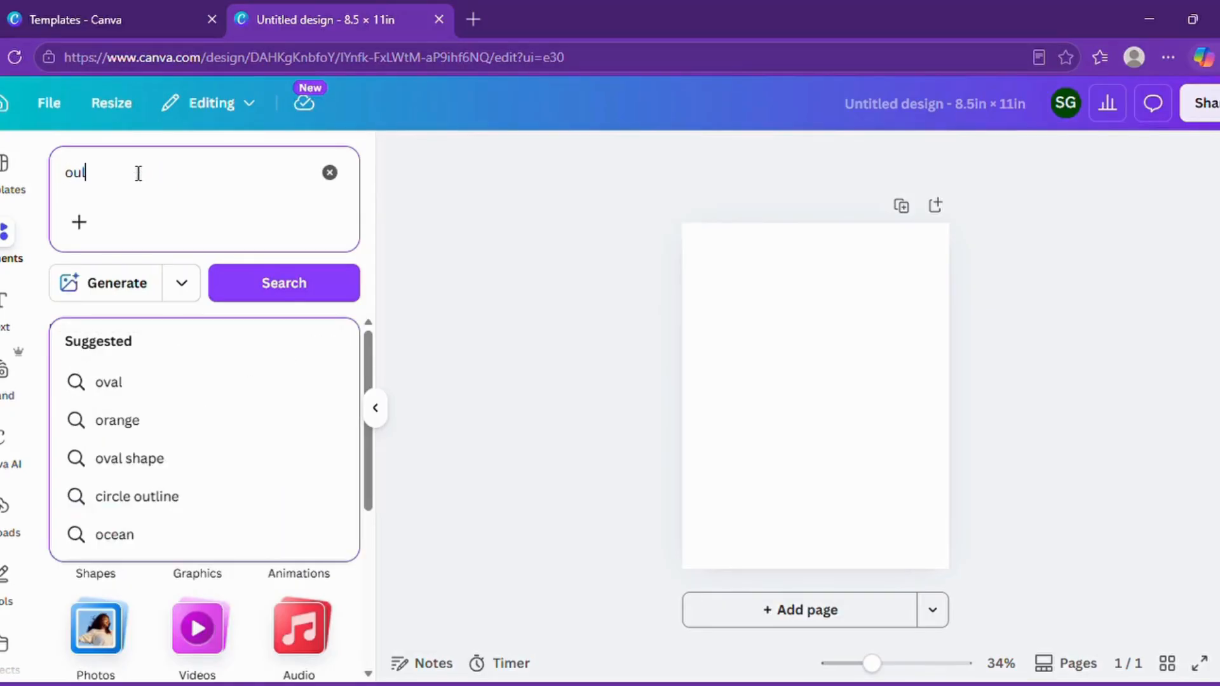
pyautogui.write('ti')
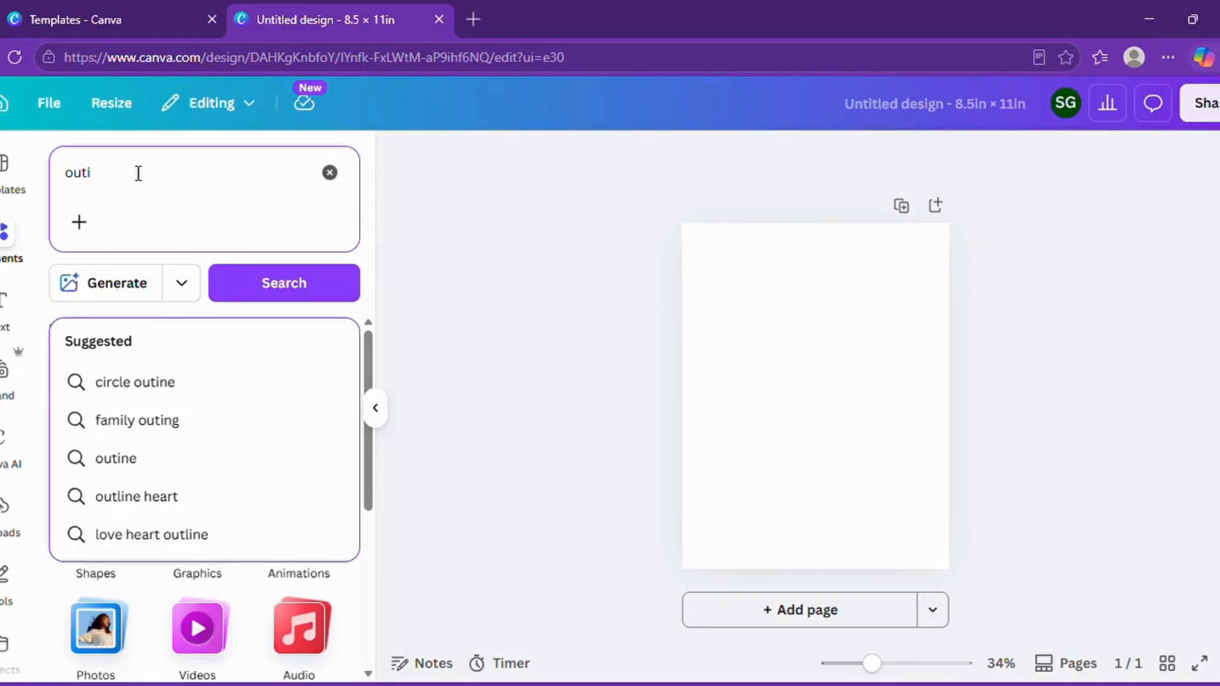
pyautogui.write('ne of a princess')
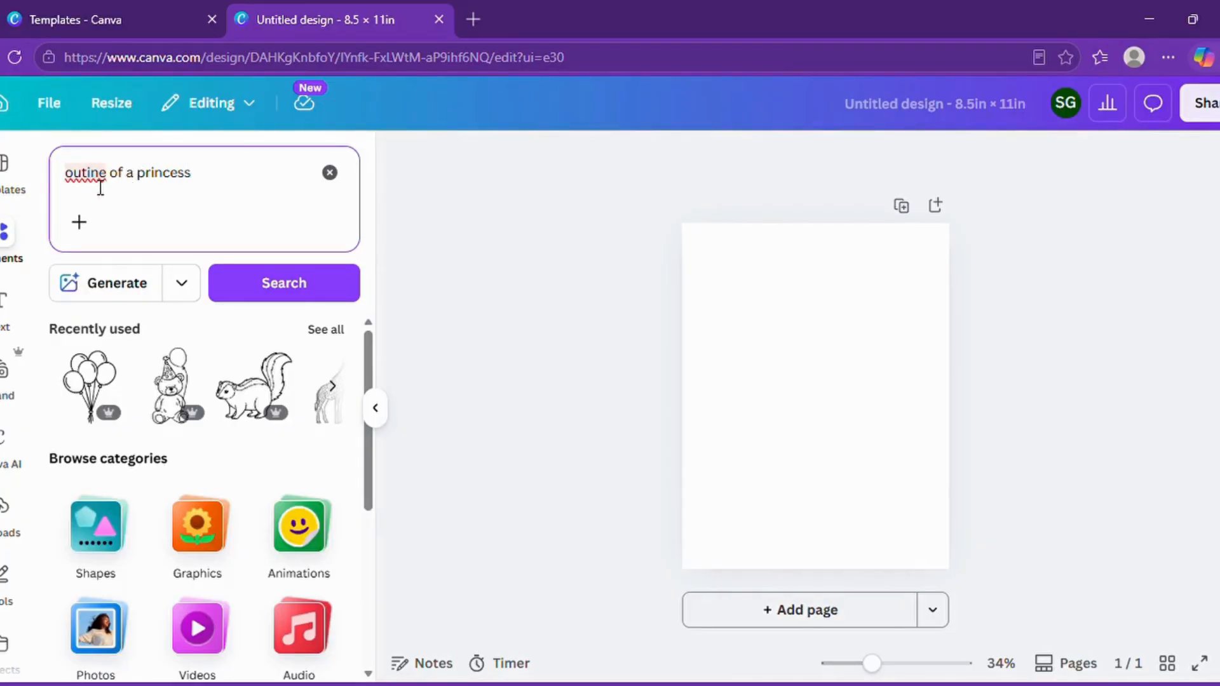
pyautogui.write('l')
pyautogui.click(284, 289)
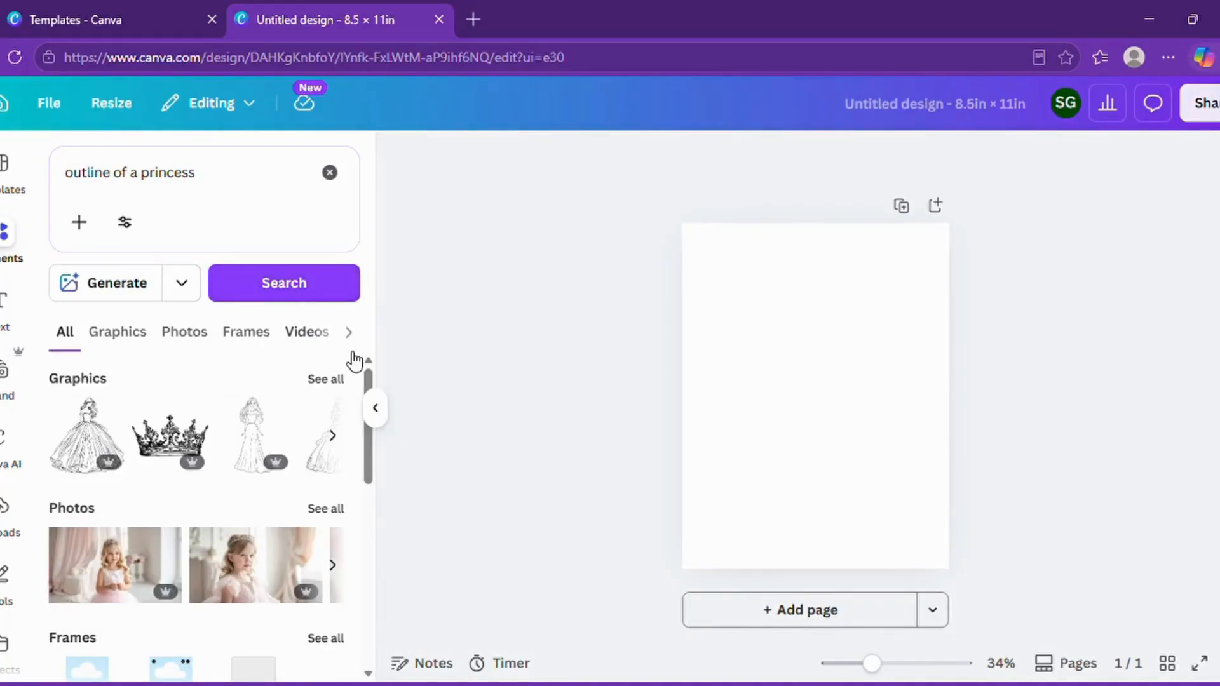
pyautogui.click(119, 343)
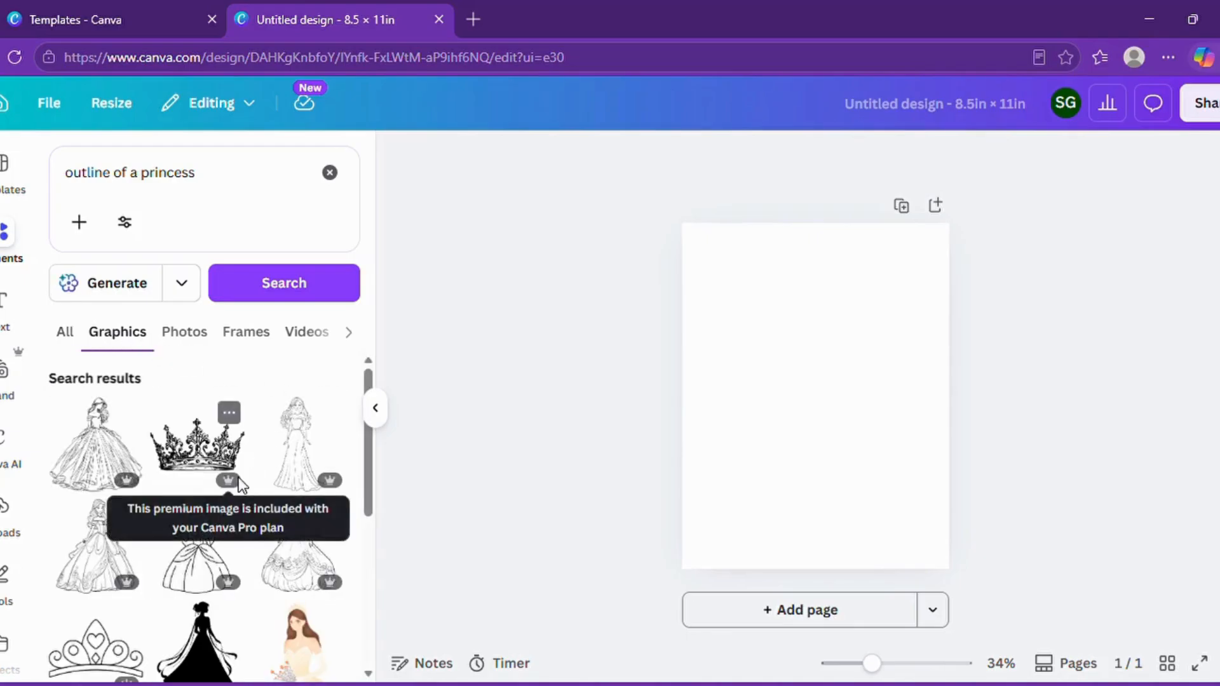
# Step: Add the crowned mermaid outline from the search results to the page and show all of its magic recommendations
pyautogui.scroll(-2, 244, 487)
pyautogui.scroll(-3, 245, 486)
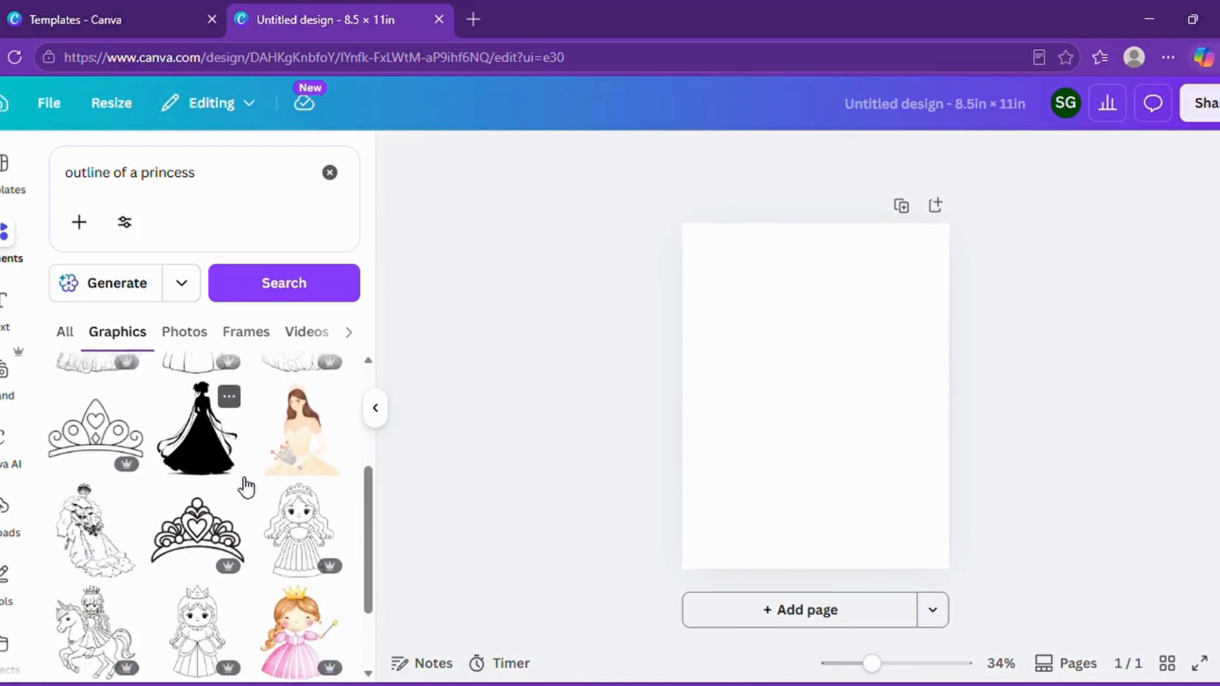
pyautogui.scroll(-4, 244, 487)
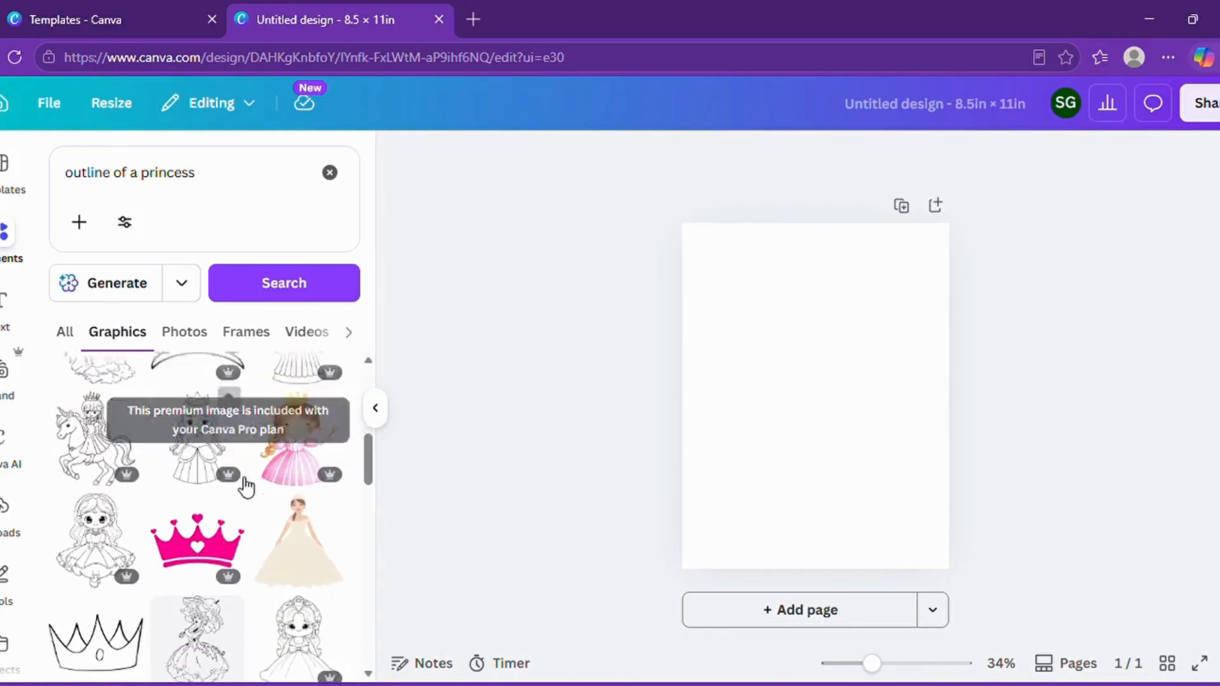
pyautogui.scroll(-4, 245, 487)
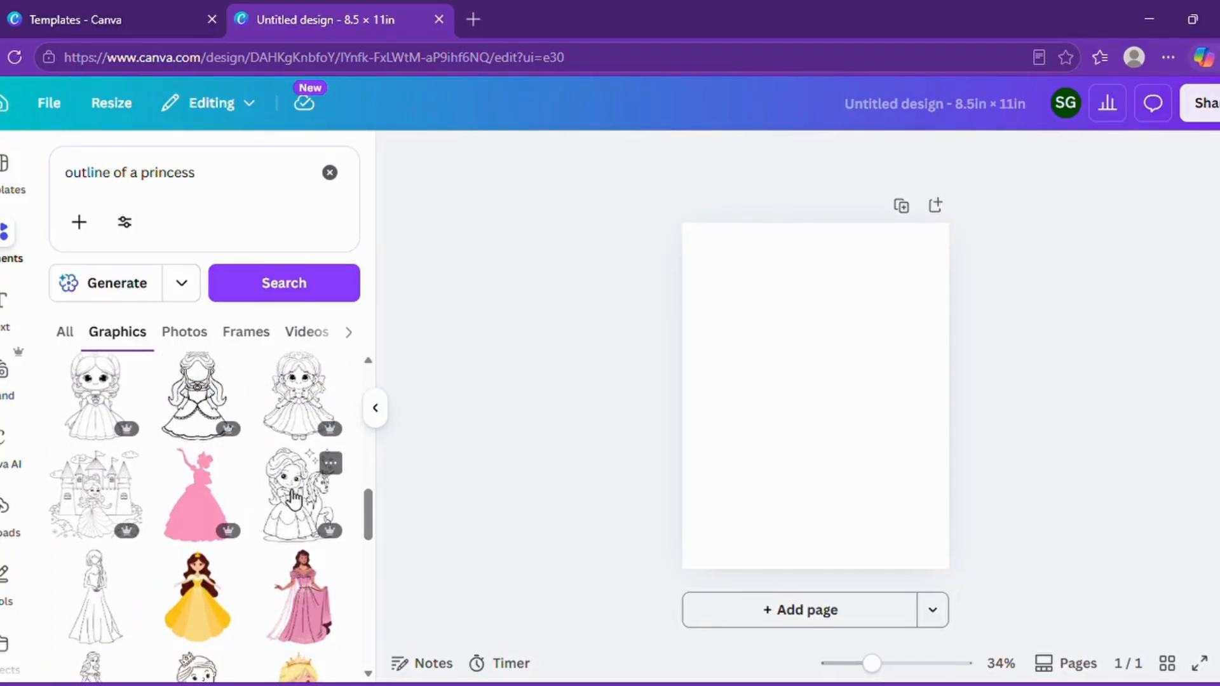
pyautogui.scroll(-6, 255, 489)
pyautogui.scroll(-1, 294, 499)
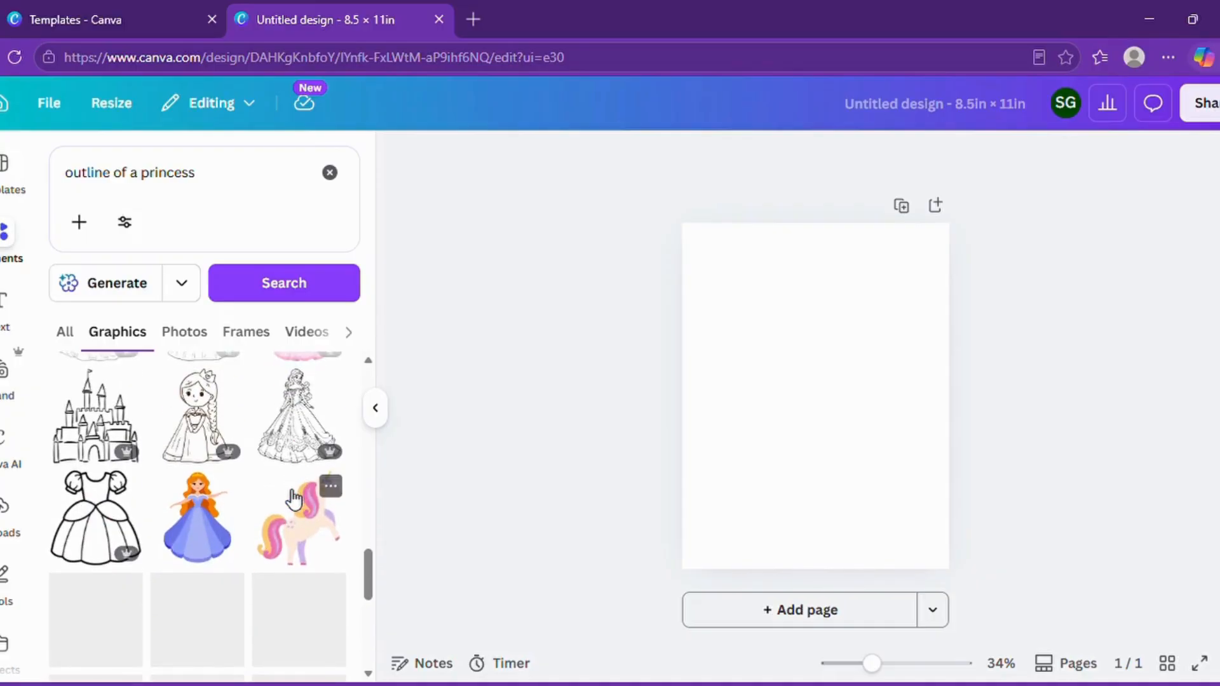
pyautogui.scroll(-3, 294, 499)
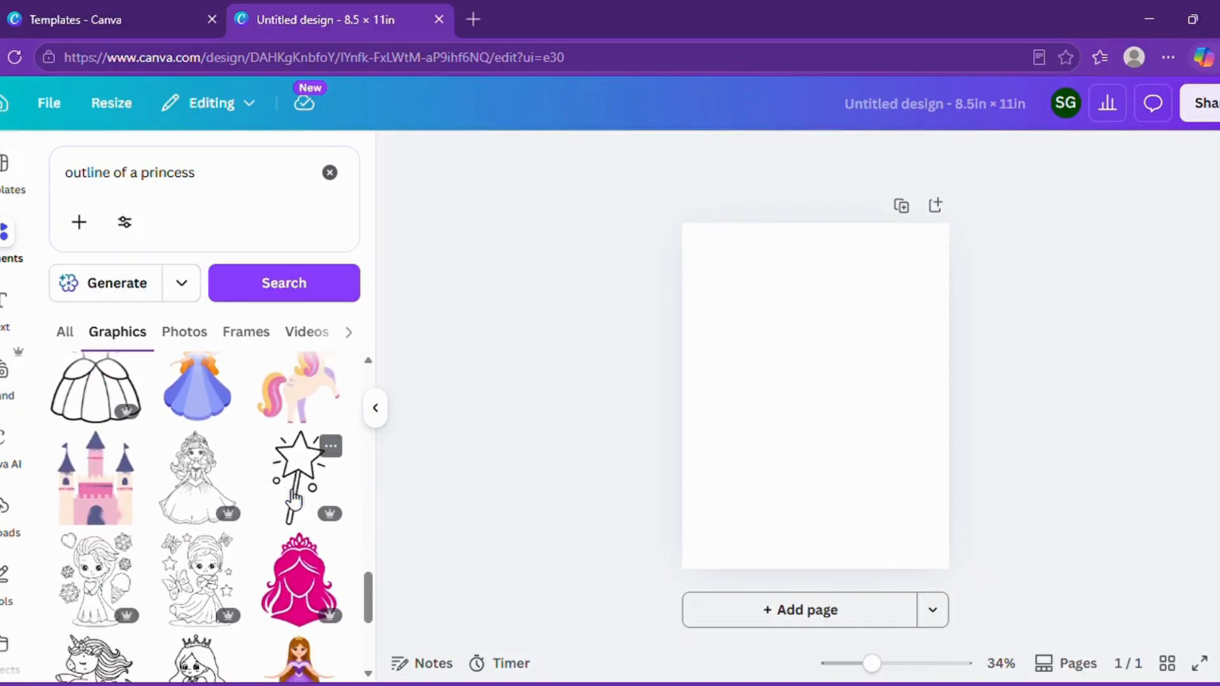
pyautogui.scroll(-2, 294, 499)
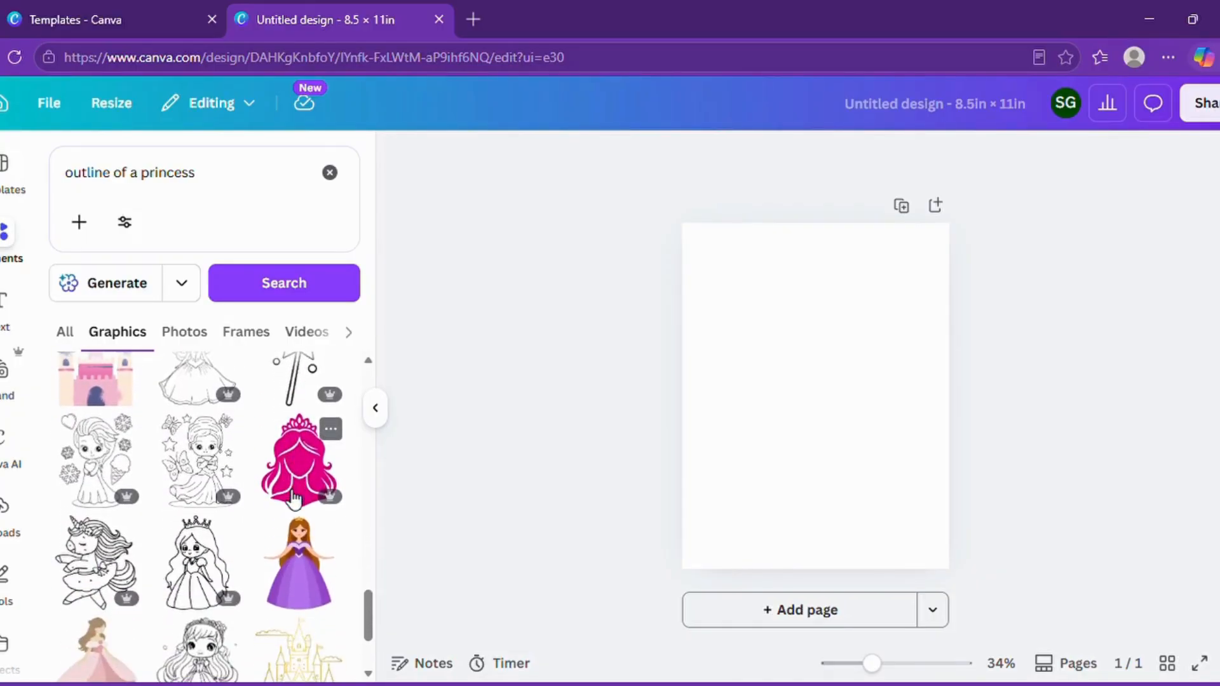
pyautogui.scroll(-2, 294, 499)
pyautogui.scroll(-2, 294, 499)
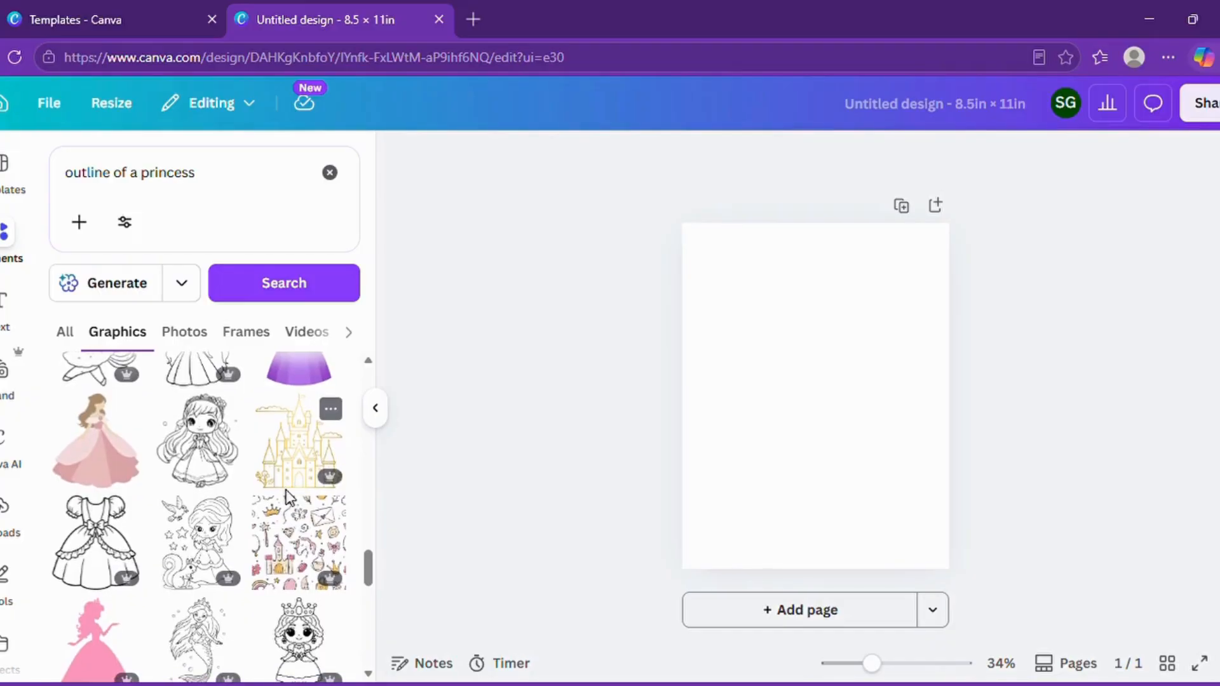
pyautogui.scroll(-2, 212, 540)
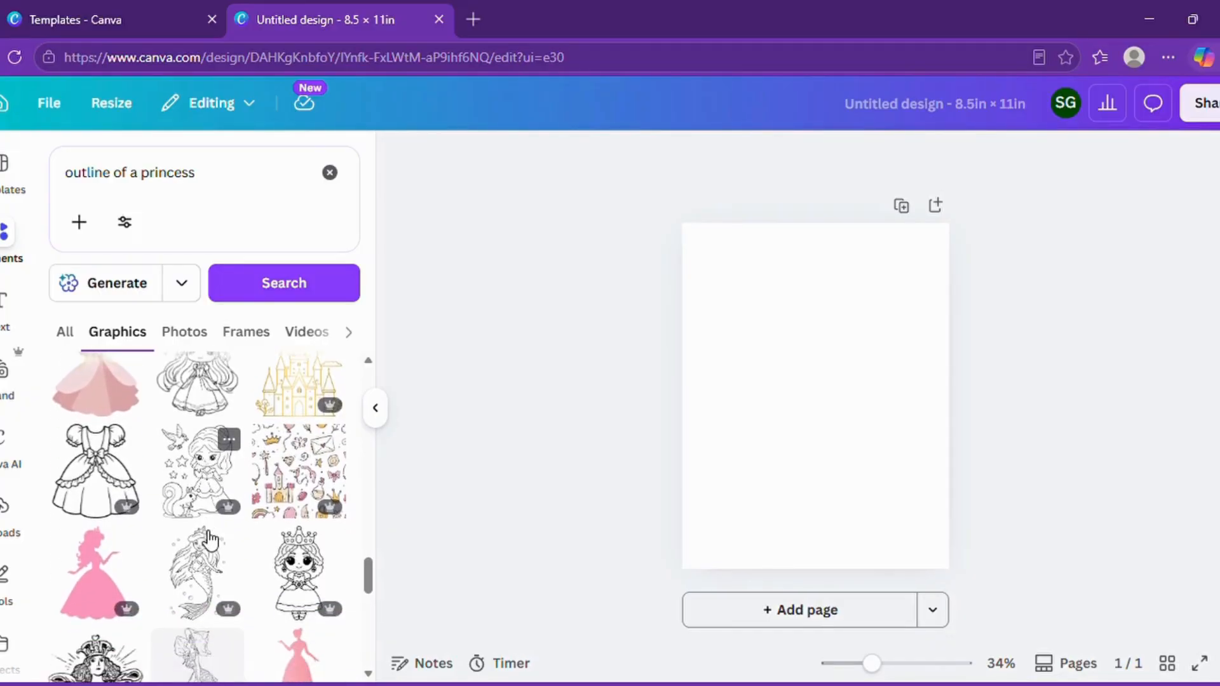
pyautogui.scroll(-1, 210, 540)
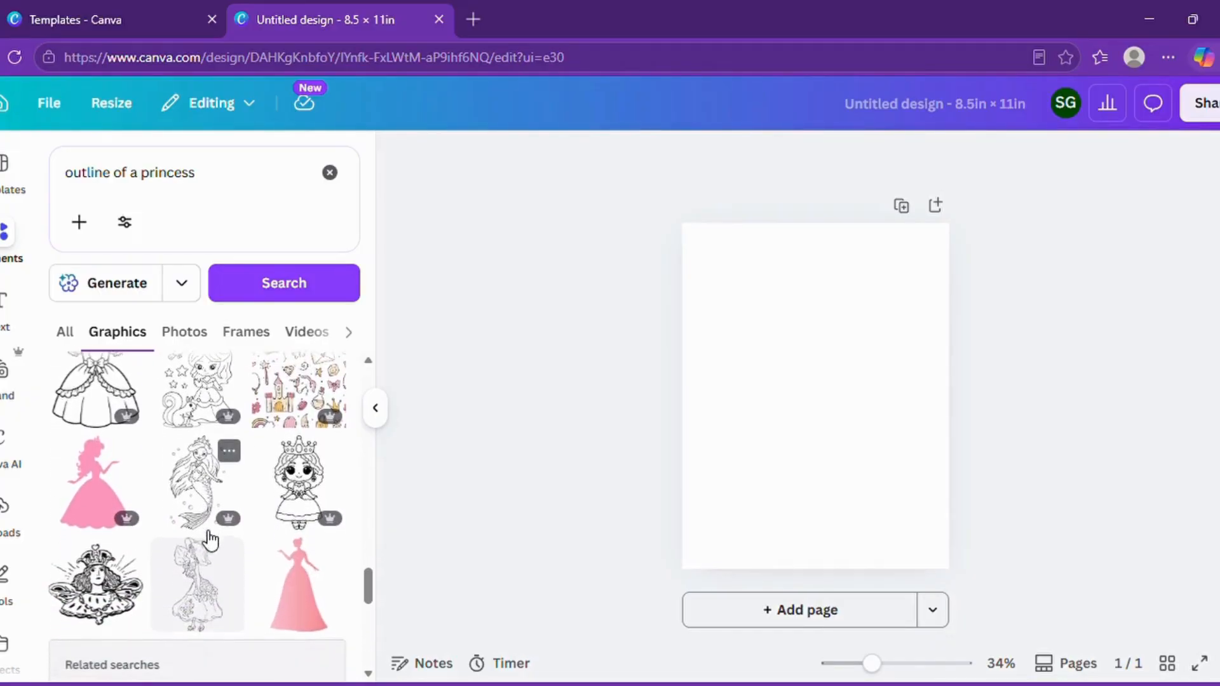
pyautogui.click(210, 481)
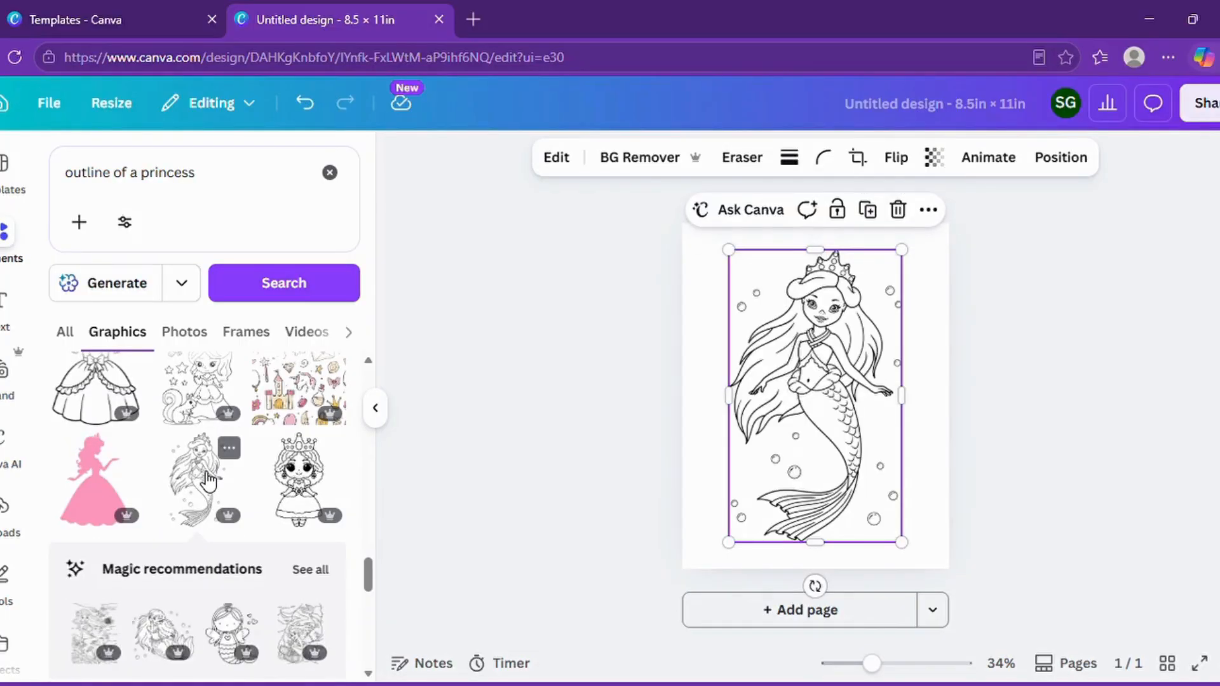
pyautogui.click(320, 572)
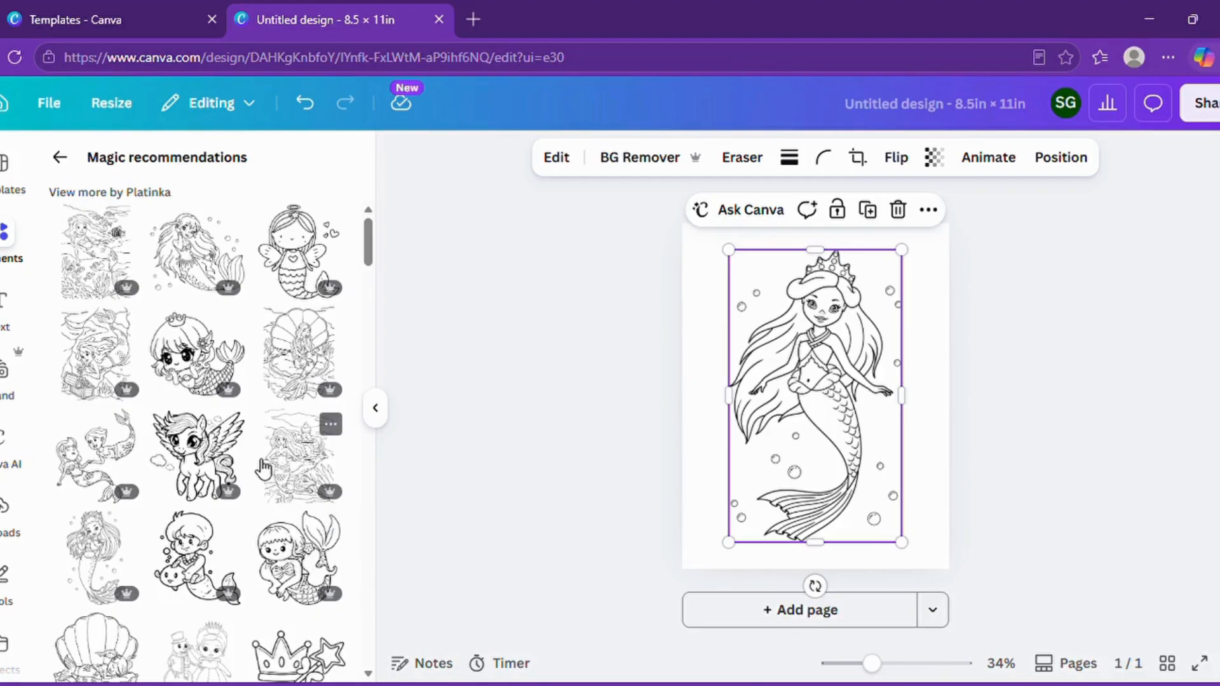
pyautogui.scroll(-2, 224, 452)
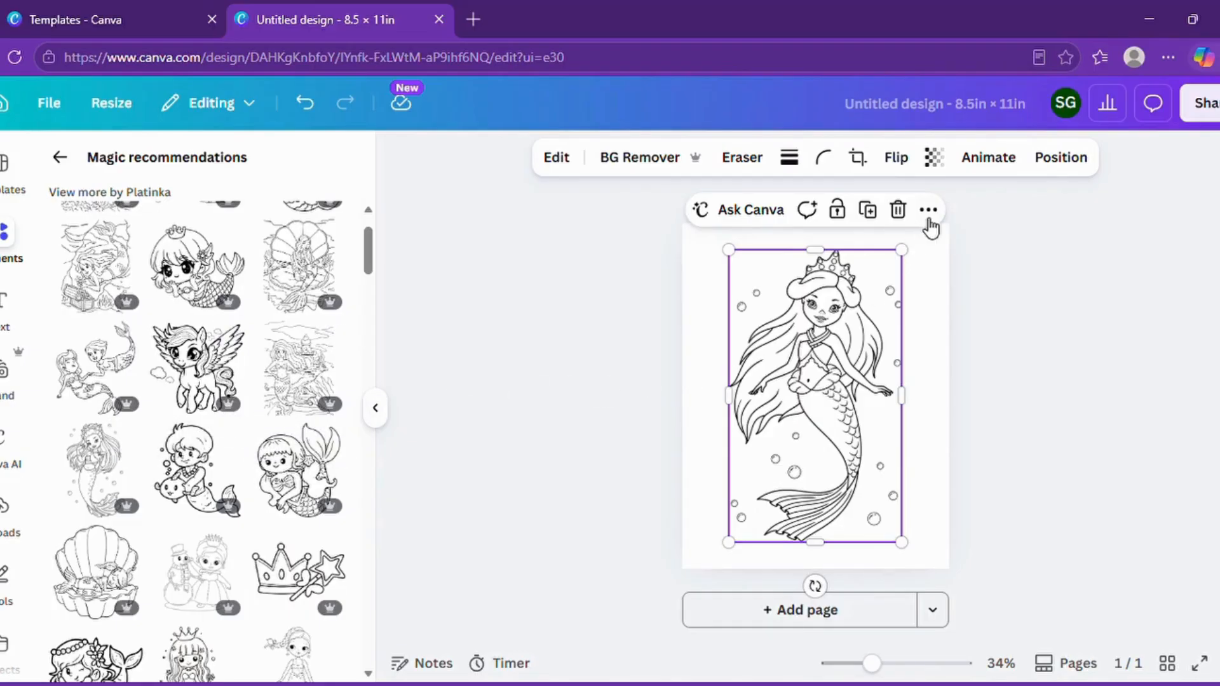
# Step: Replace the mermaid with the winged pony outline from the recommendations, scaled down slightly and centred horizontally in the lower part of the page
pyautogui.click(898, 209)
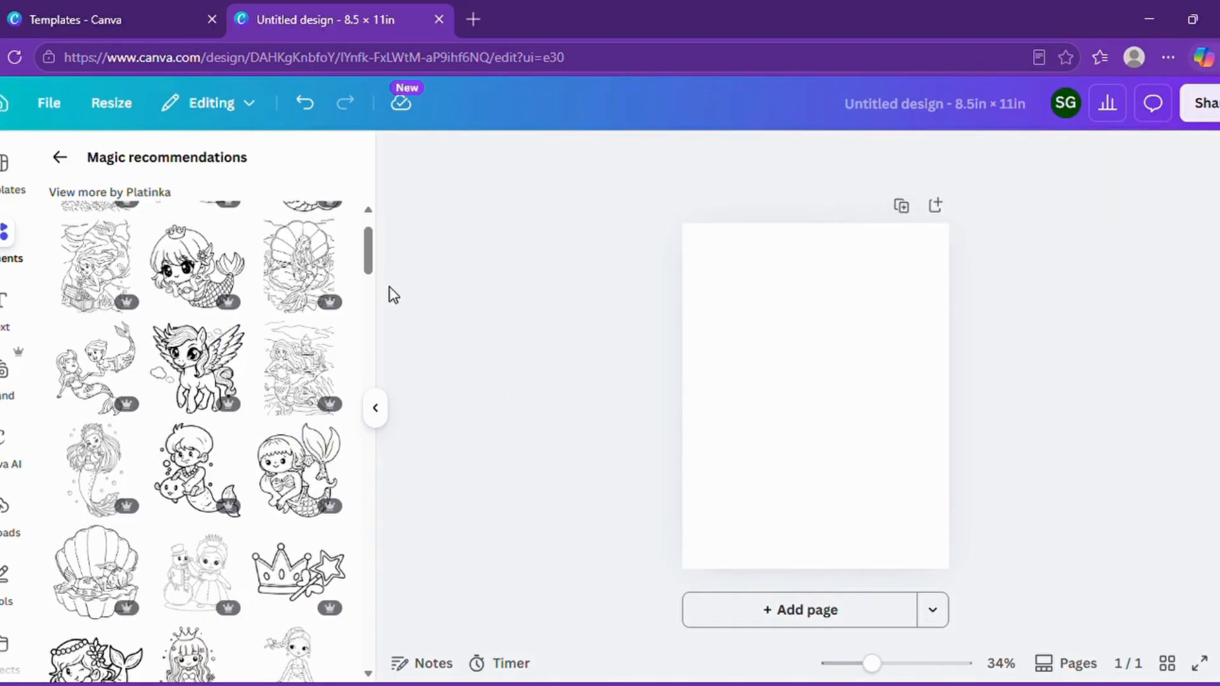
pyautogui.click(214, 371)
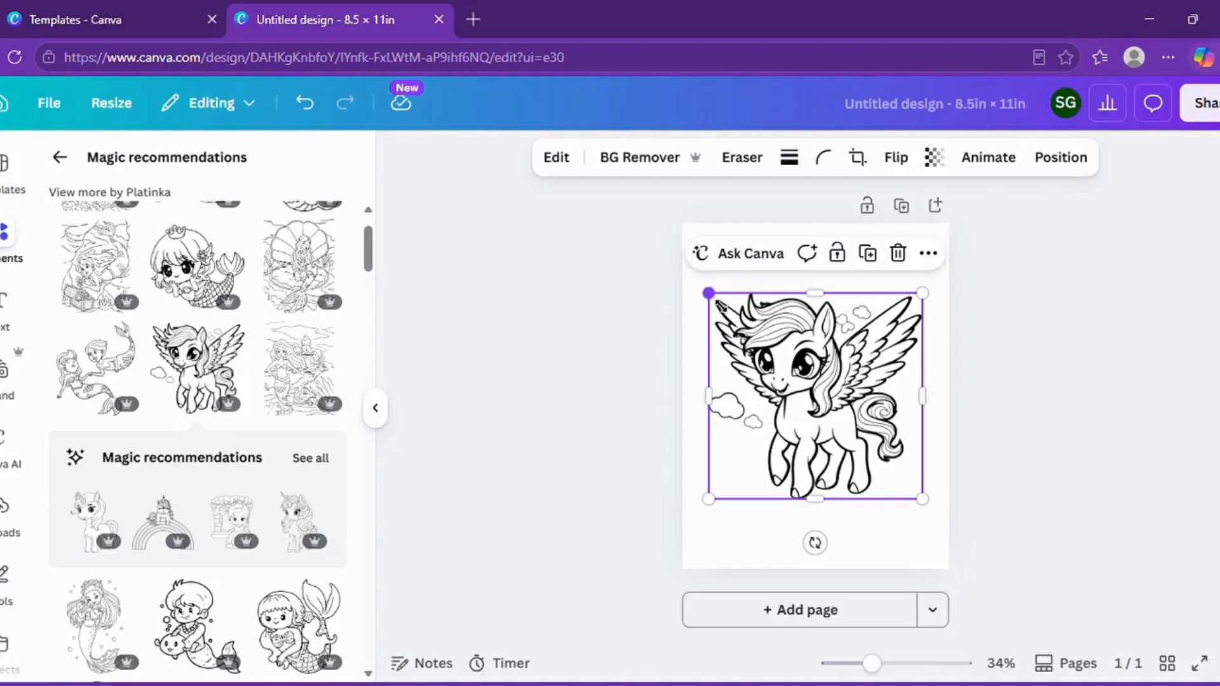
pyautogui.moveTo(714, 299); pyautogui.dragTo(734, 319)
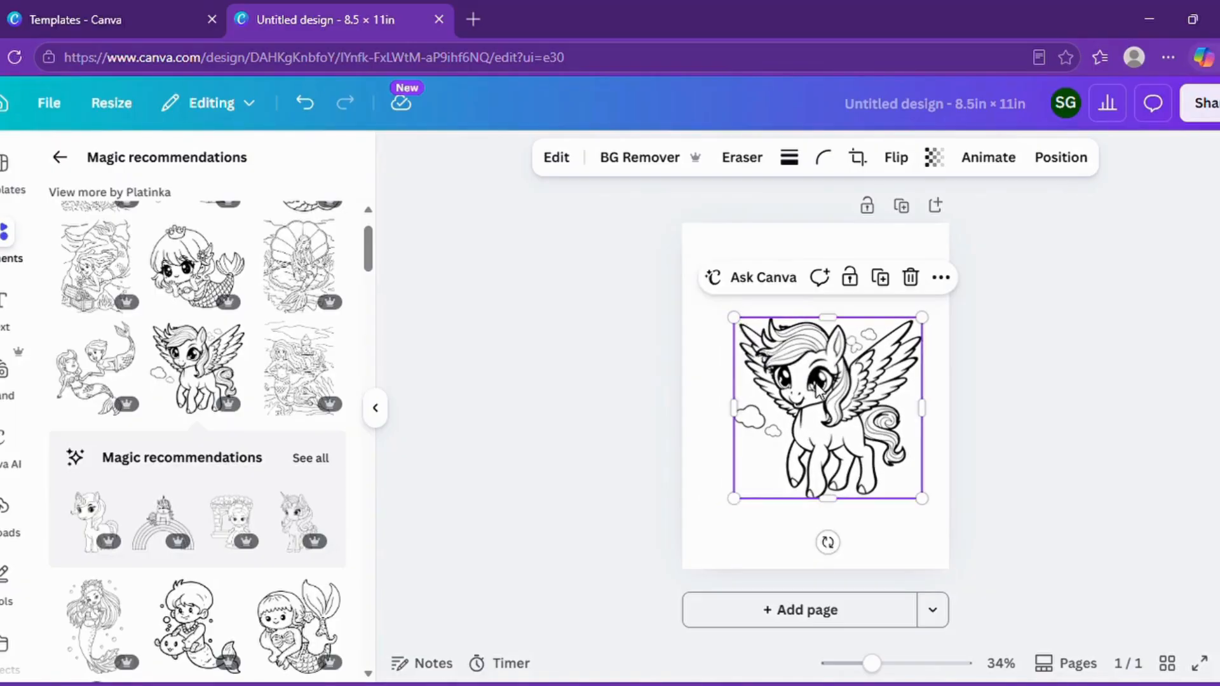
pyautogui.moveTo(819, 385); pyautogui.dragTo(814, 413)
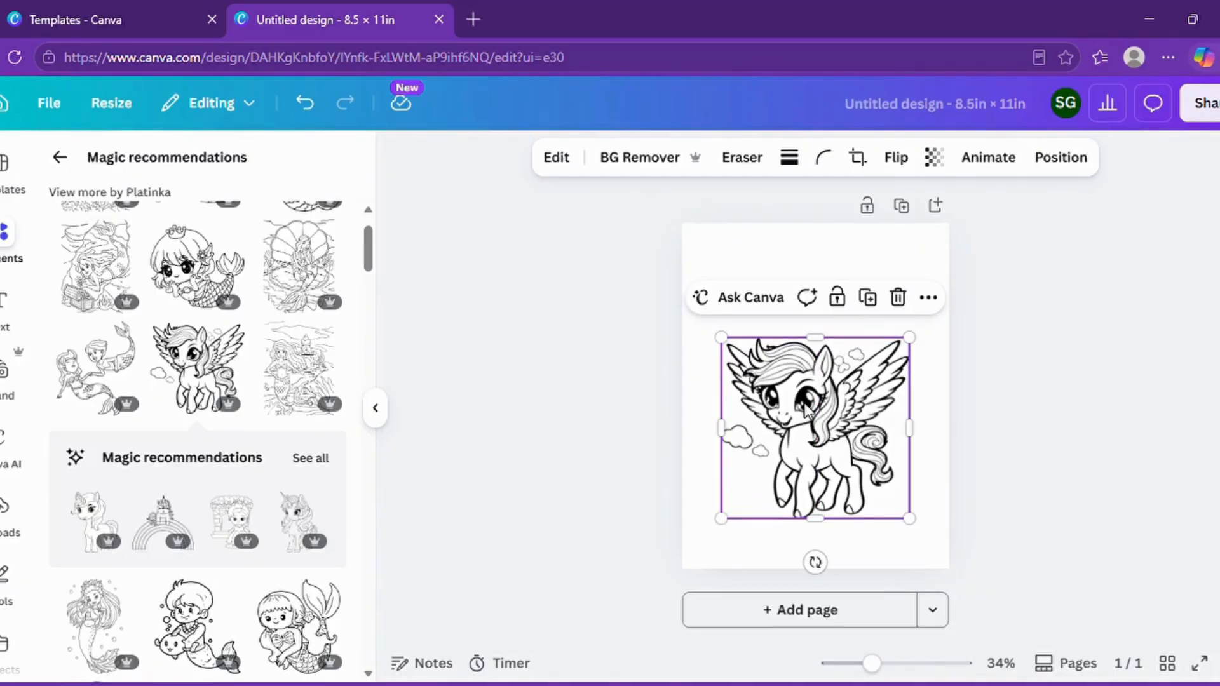
pyautogui.click(990, 330)
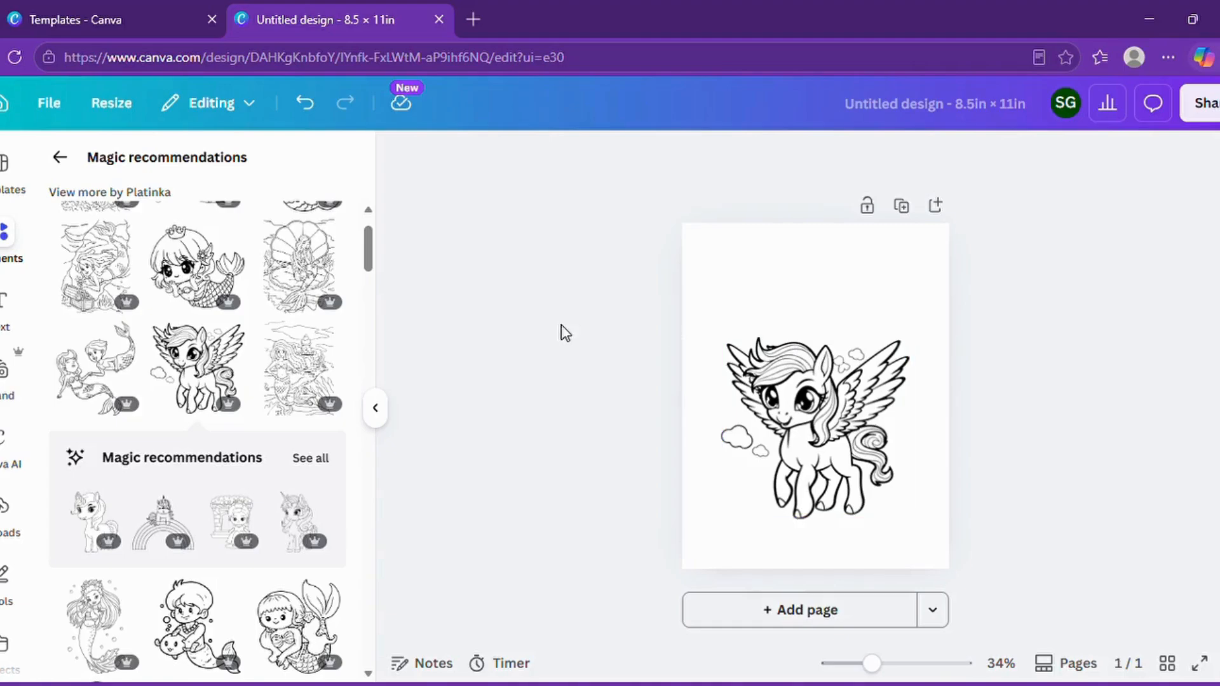
# Step: Try the crowned cat-and-unicorn outline from the pony's full magic recommendations on the page, and delete it again
pyautogui.scroll(1, 283, 343)
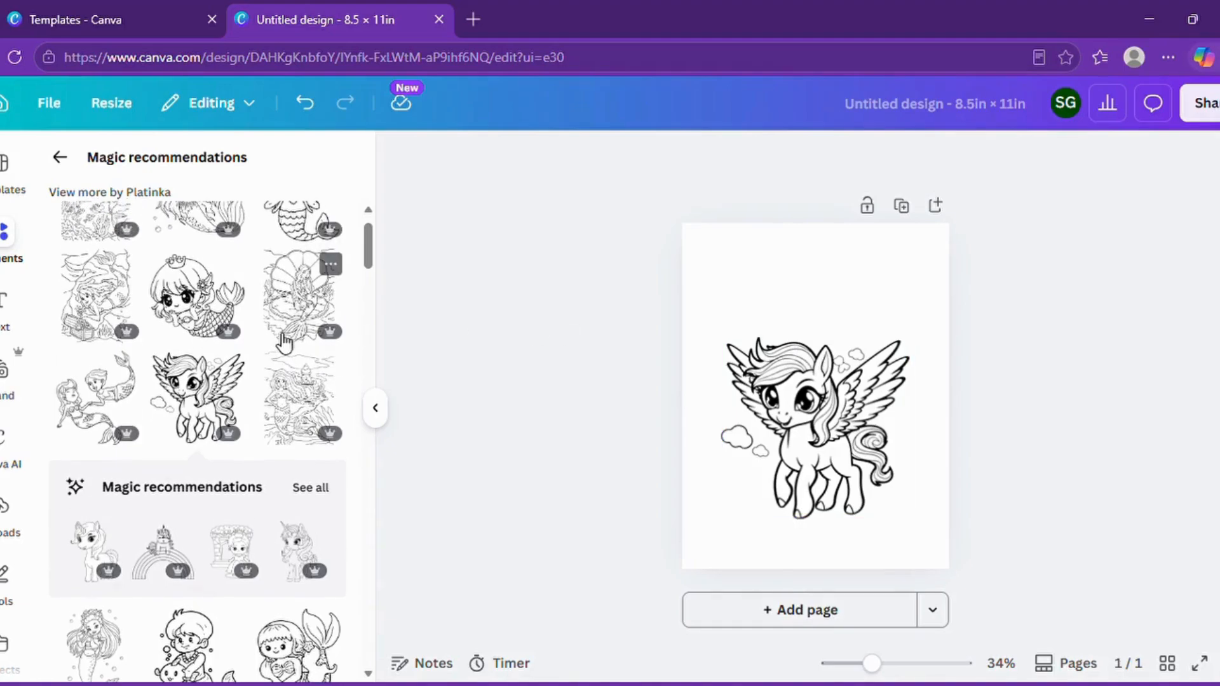
pyautogui.click(311, 489)
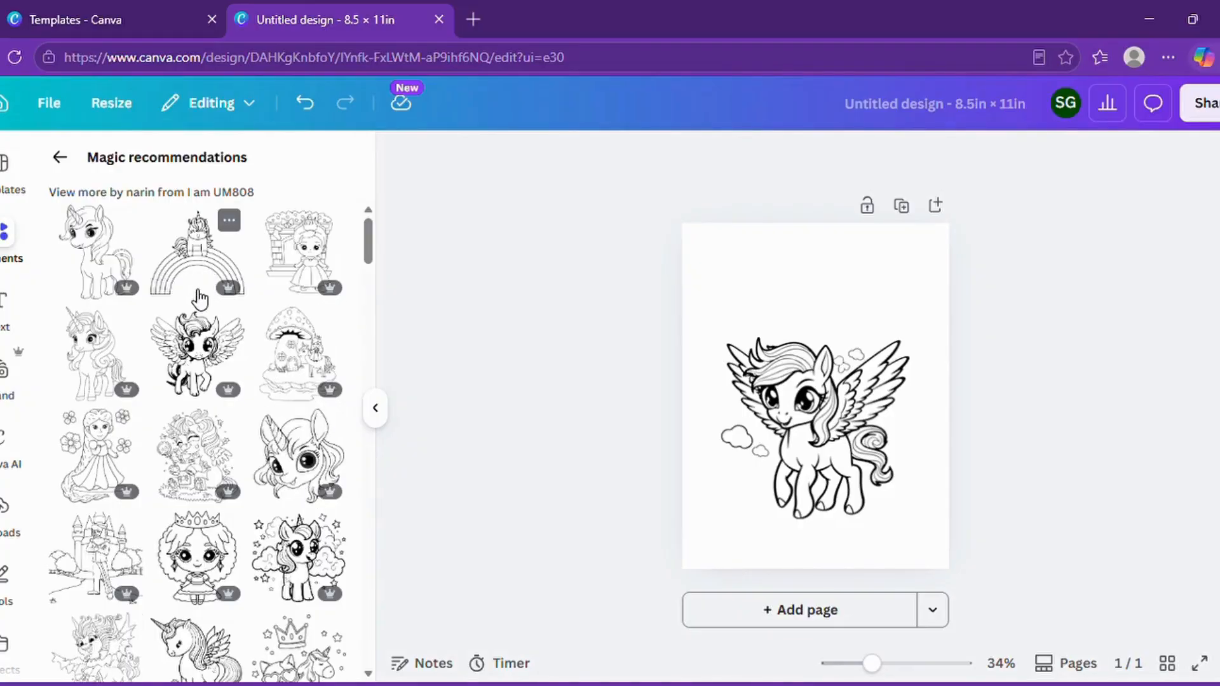
pyautogui.scroll(-5, 206, 283)
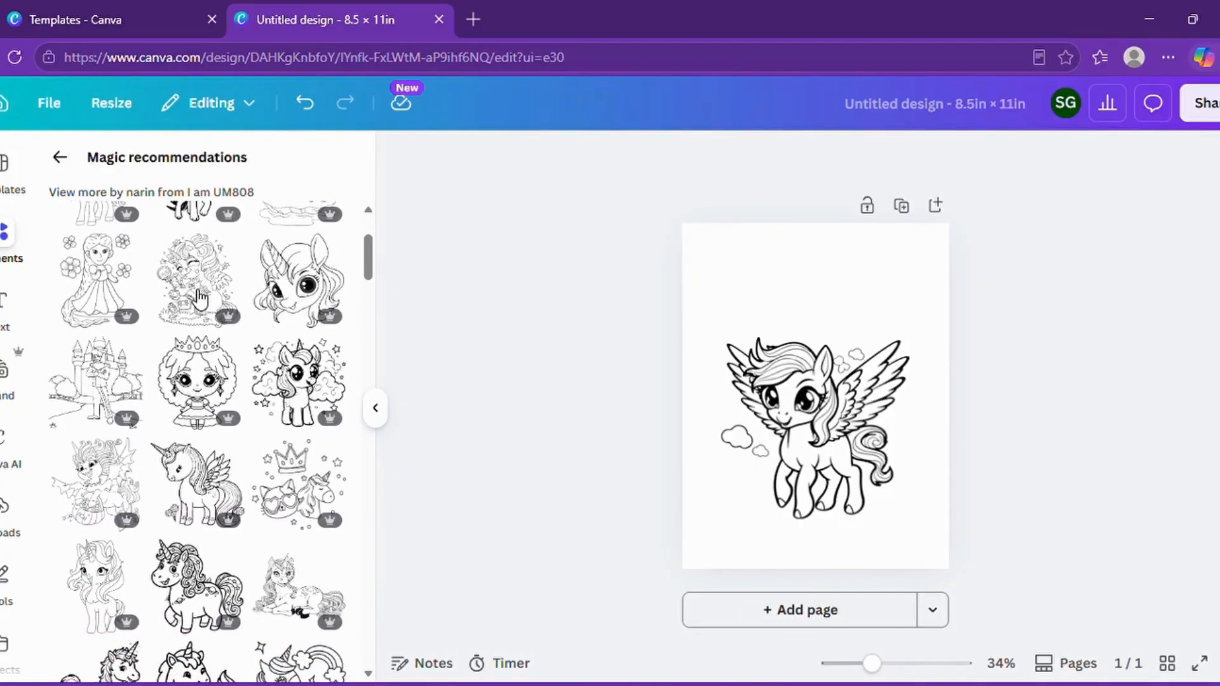
pyautogui.scroll(-3, 201, 299)
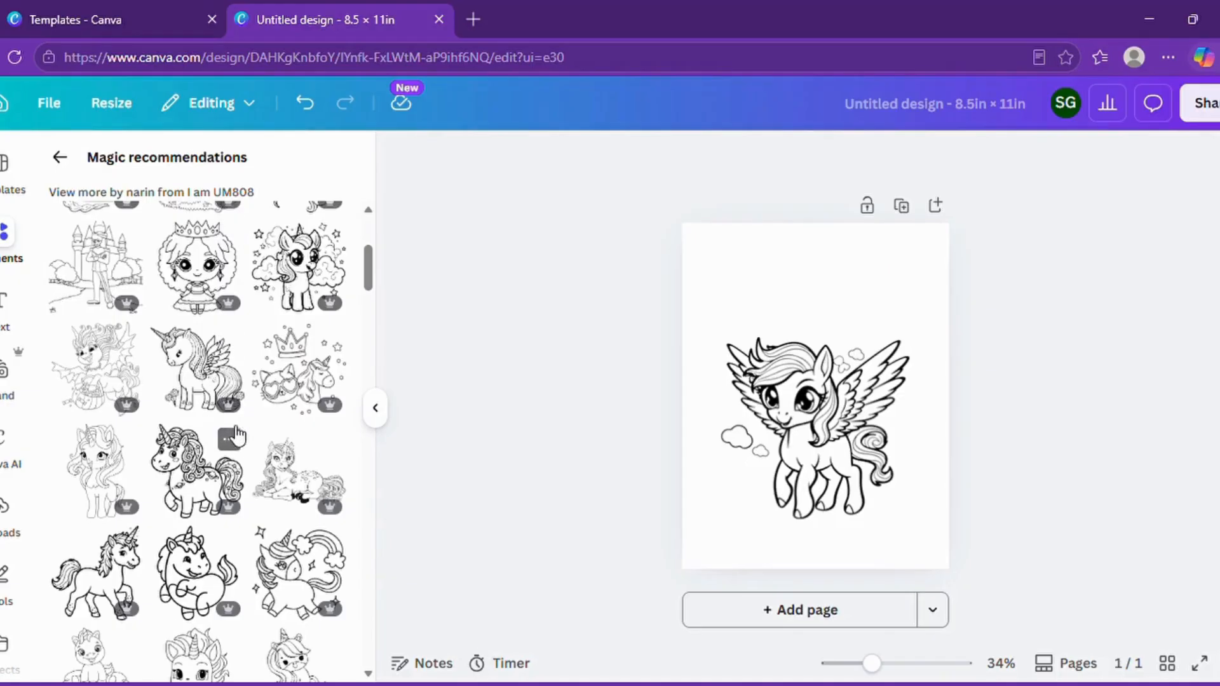
pyautogui.click(301, 387)
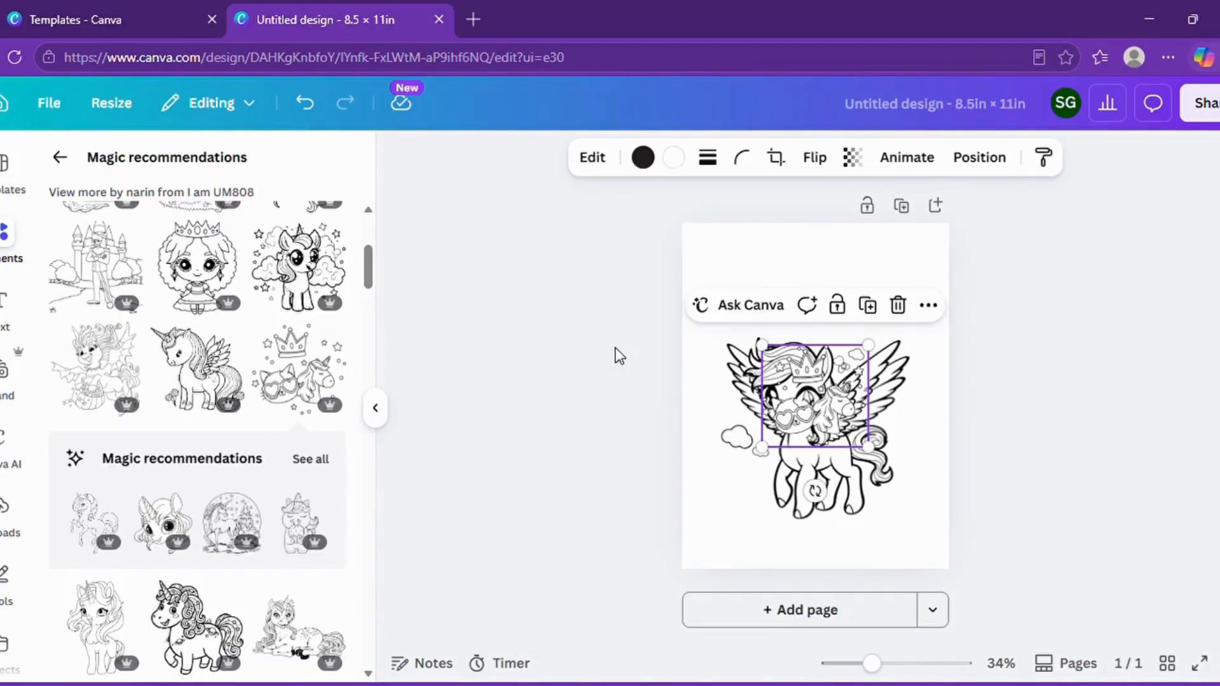
pyautogui.click(899, 306)
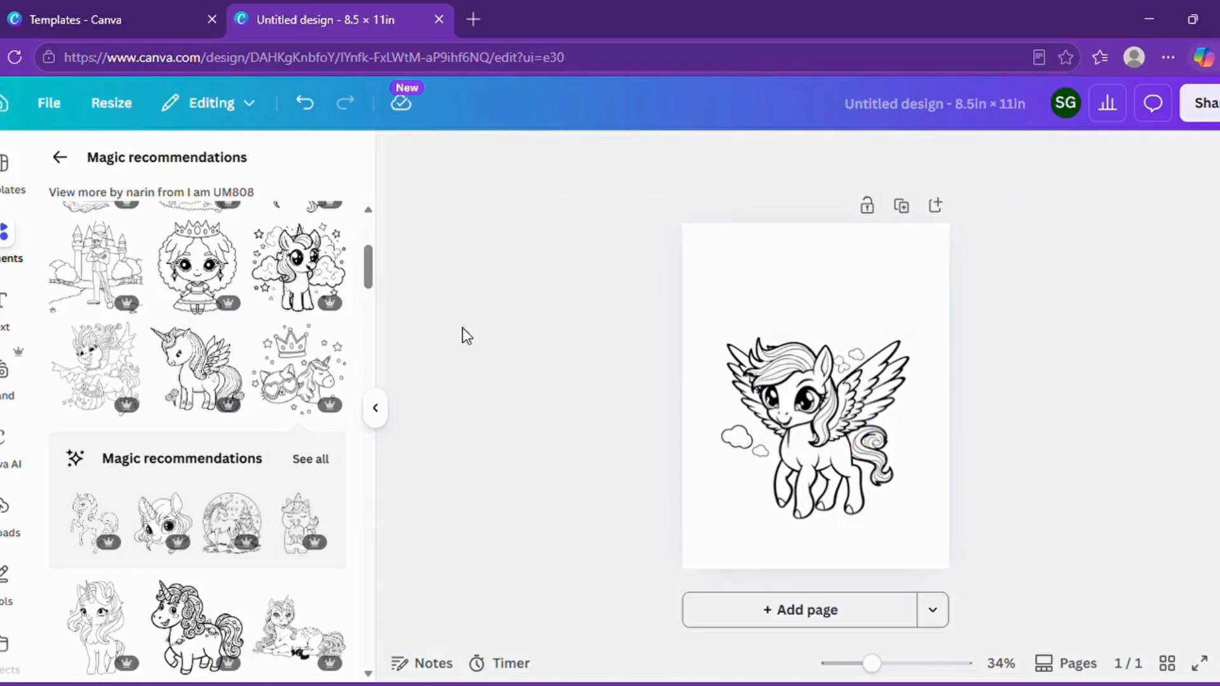
# Step: Return from the magic recommendations and search the graphics elements for "outline of a rainbow"
pyautogui.scroll(5, 239, 411)
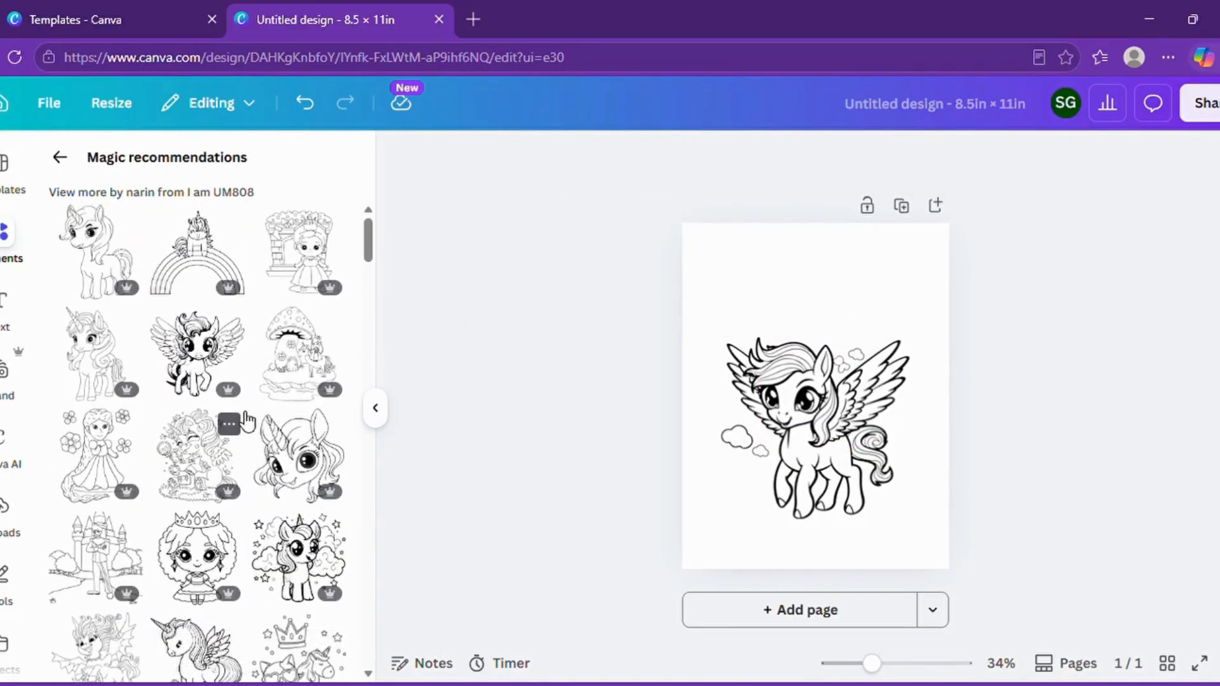
pyautogui.click(59, 157)
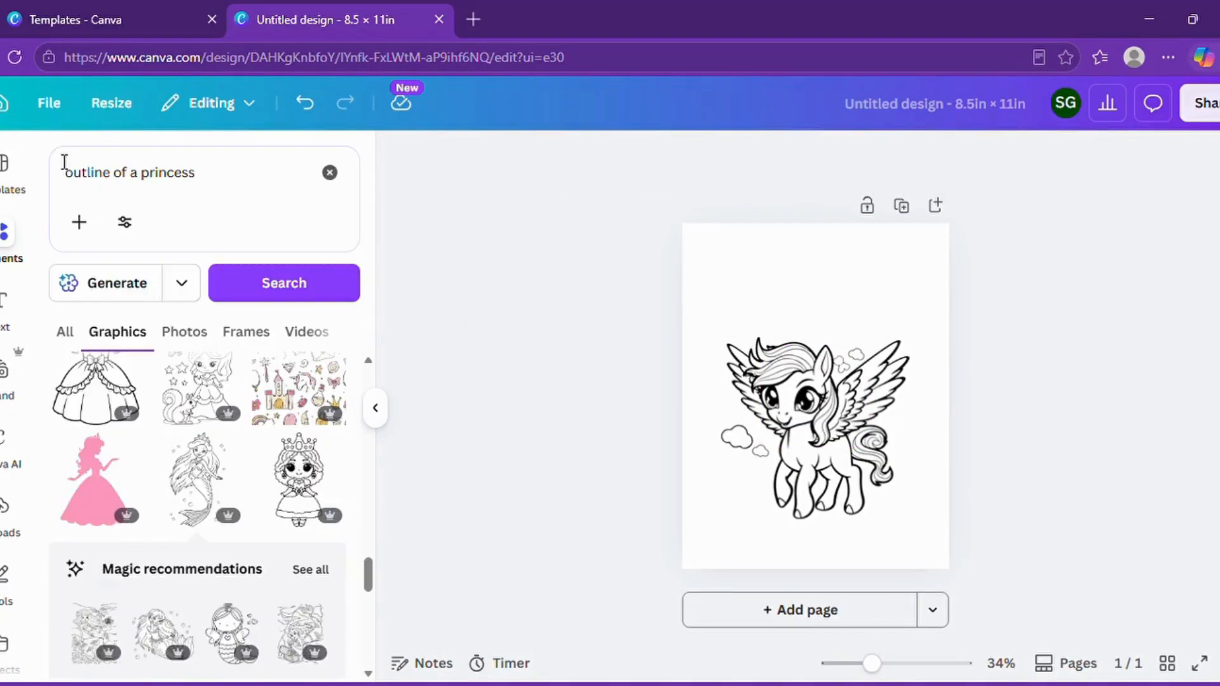
pyautogui.doubleClick(164, 183)
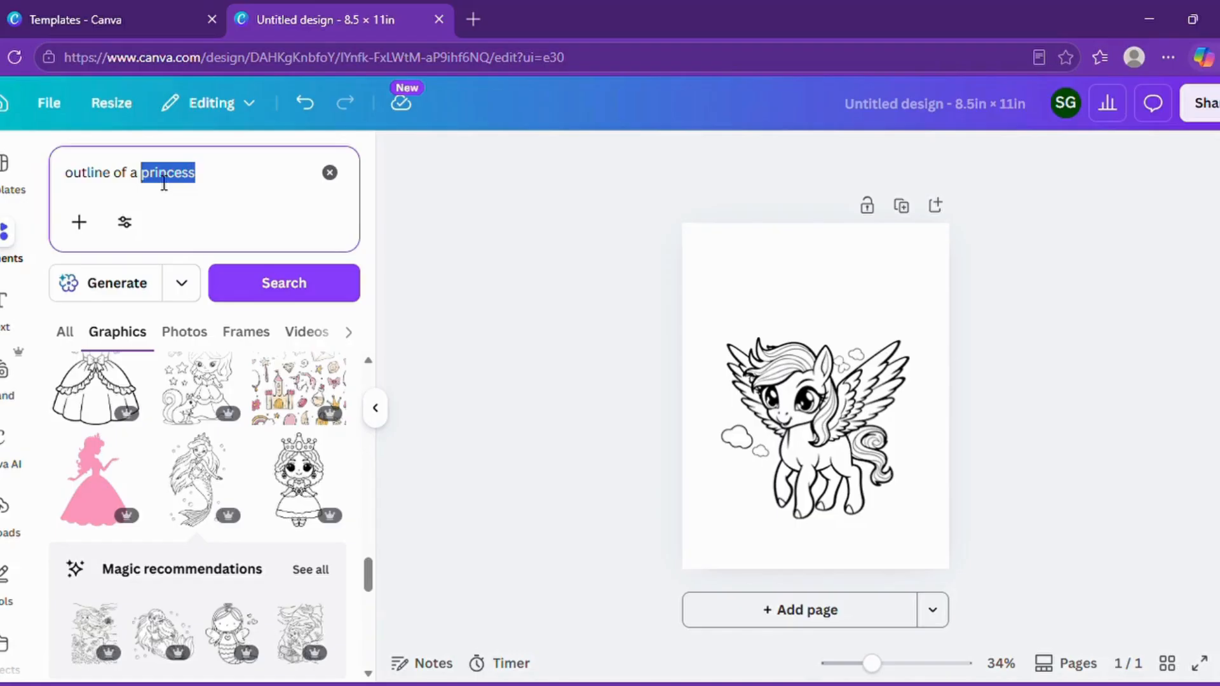
pyautogui.write('rainbow')
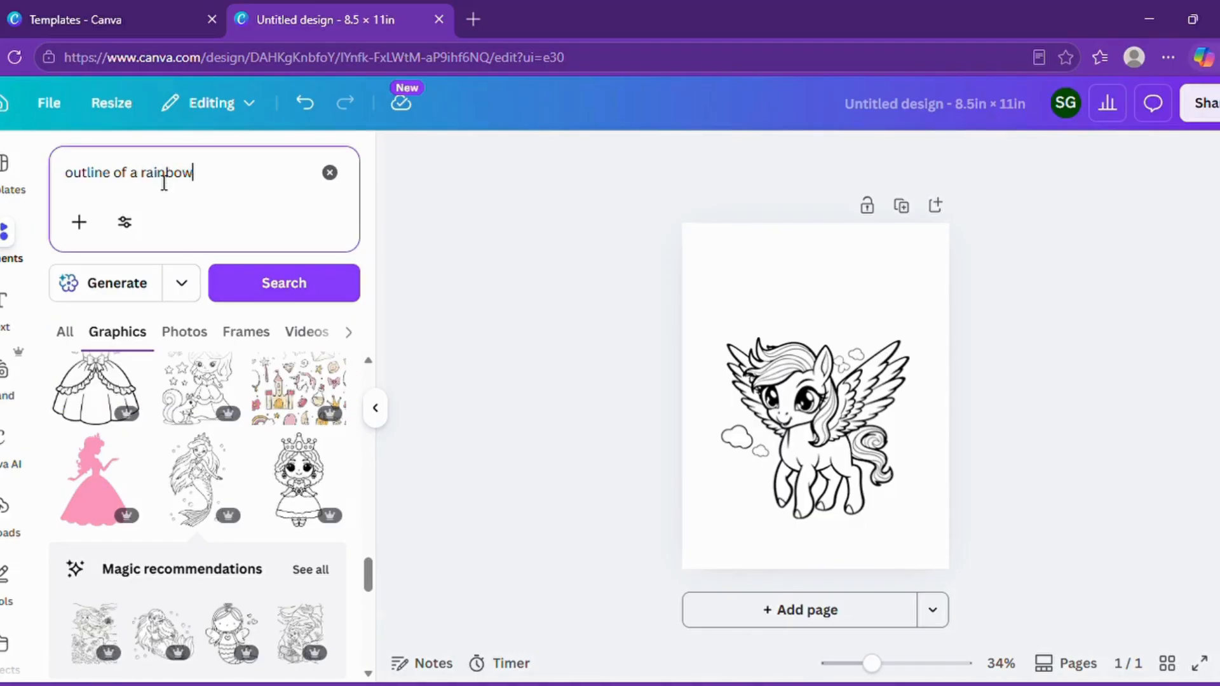
pyautogui.click(278, 297)
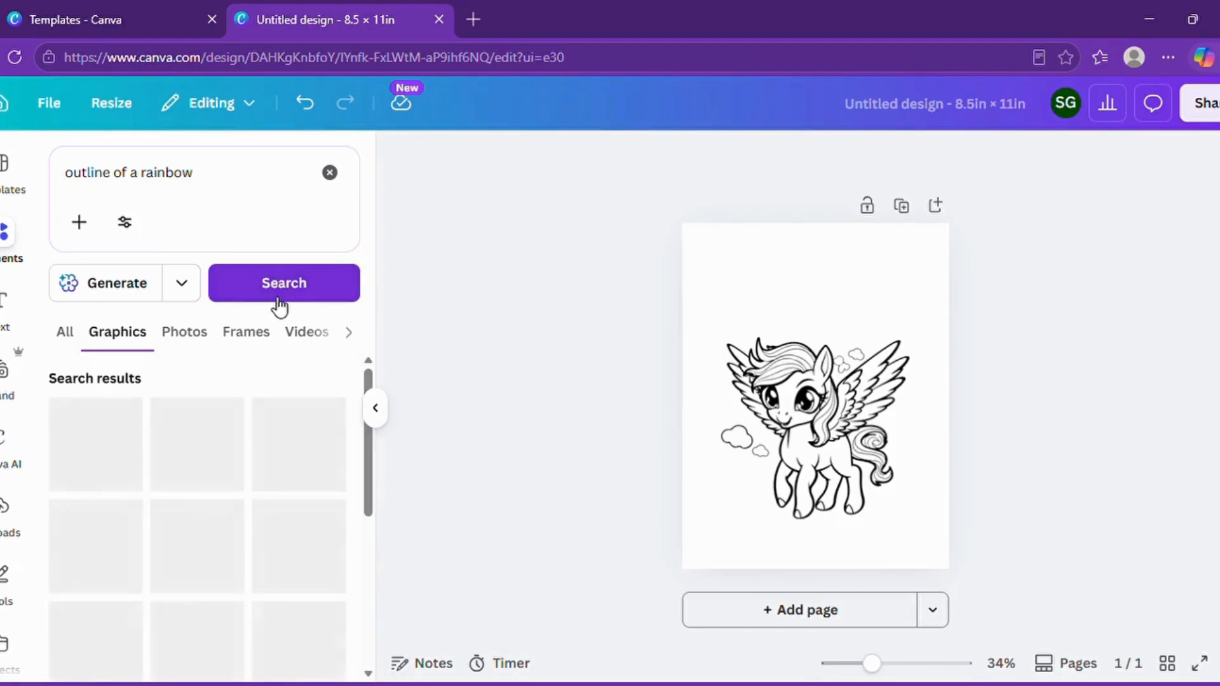
# Step: Add the thick-lined rainbow outline with a cloud at each end, enlarged slightly and placed in the page's upper right above the pony
pyautogui.scroll(-1, 246, 432)
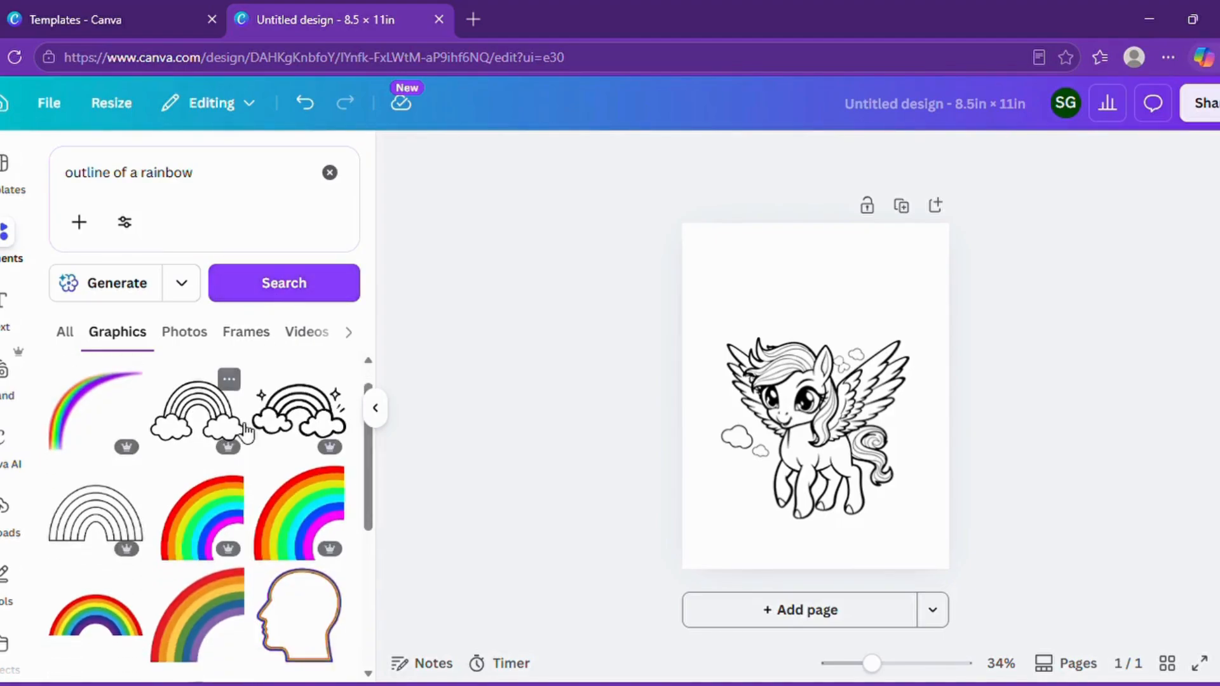
pyautogui.scroll(-4, 246, 432)
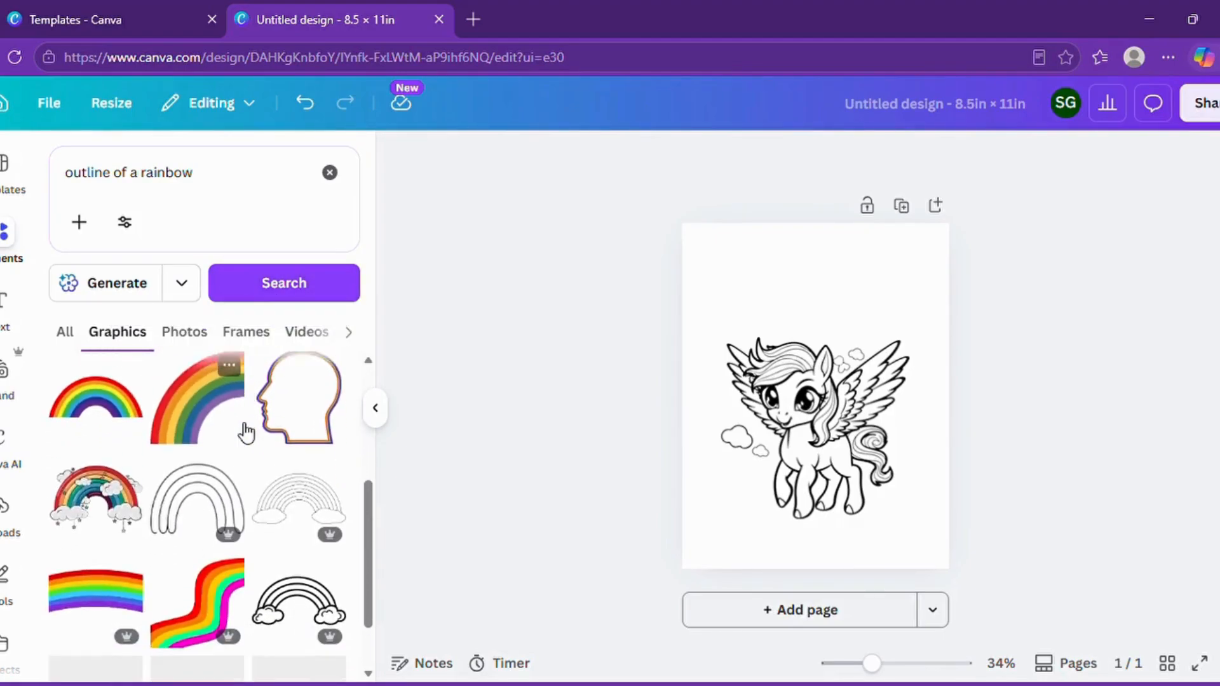
pyautogui.scroll(-2, 247, 432)
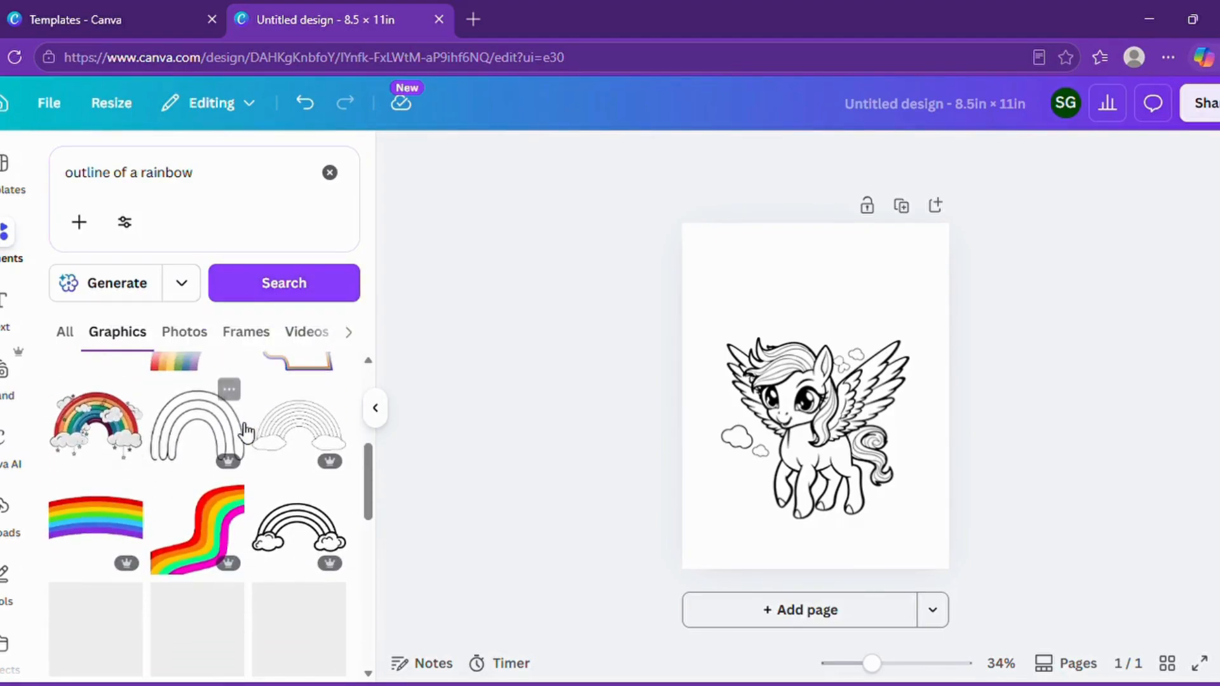
pyautogui.click(312, 541)
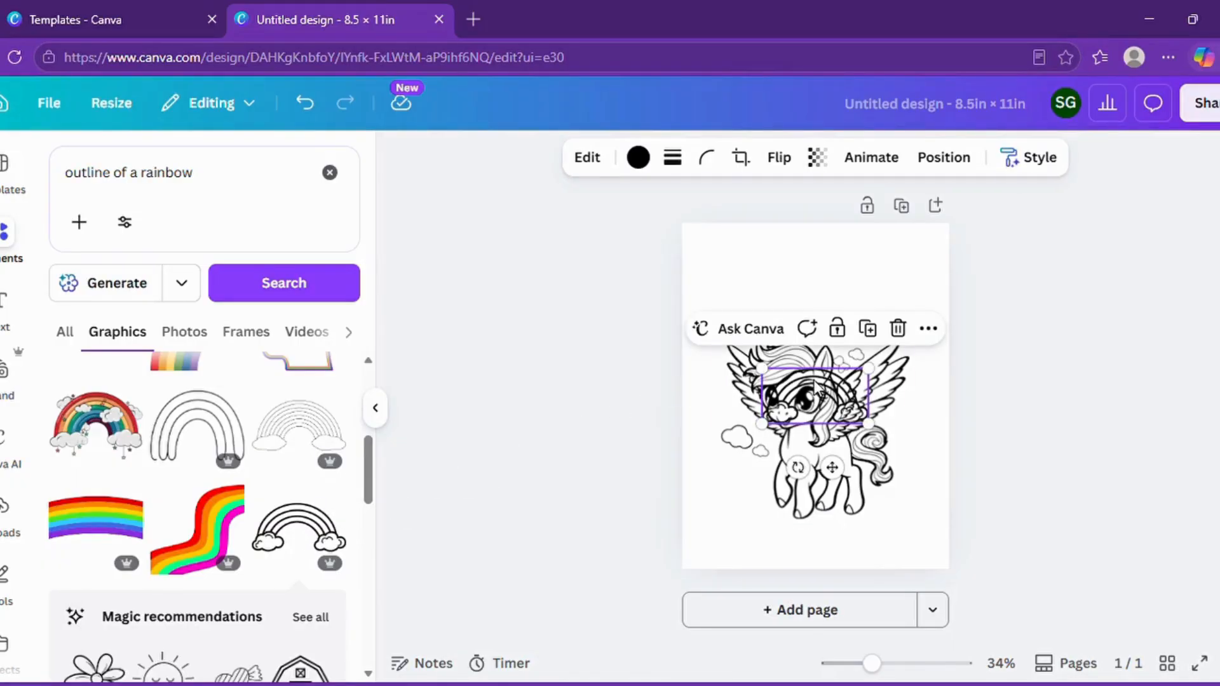
pyautogui.moveTo(814, 385); pyautogui.dragTo(790, 238)
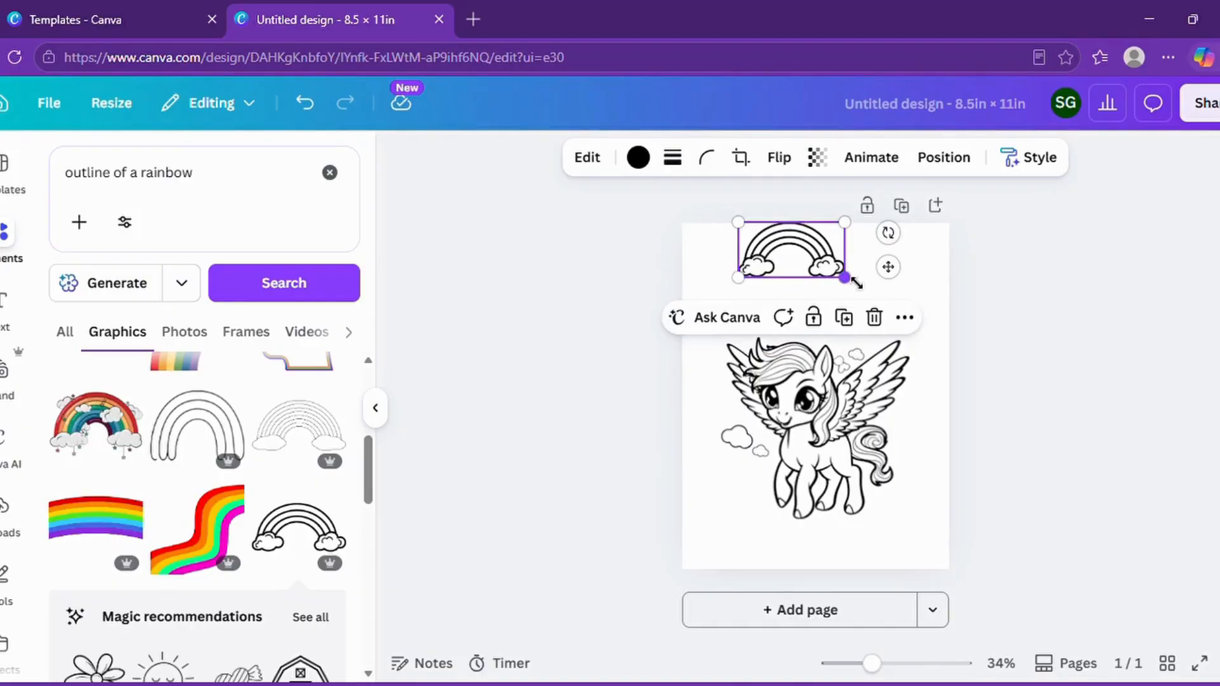
pyautogui.moveTo(856, 282); pyautogui.dragTo(884, 287)
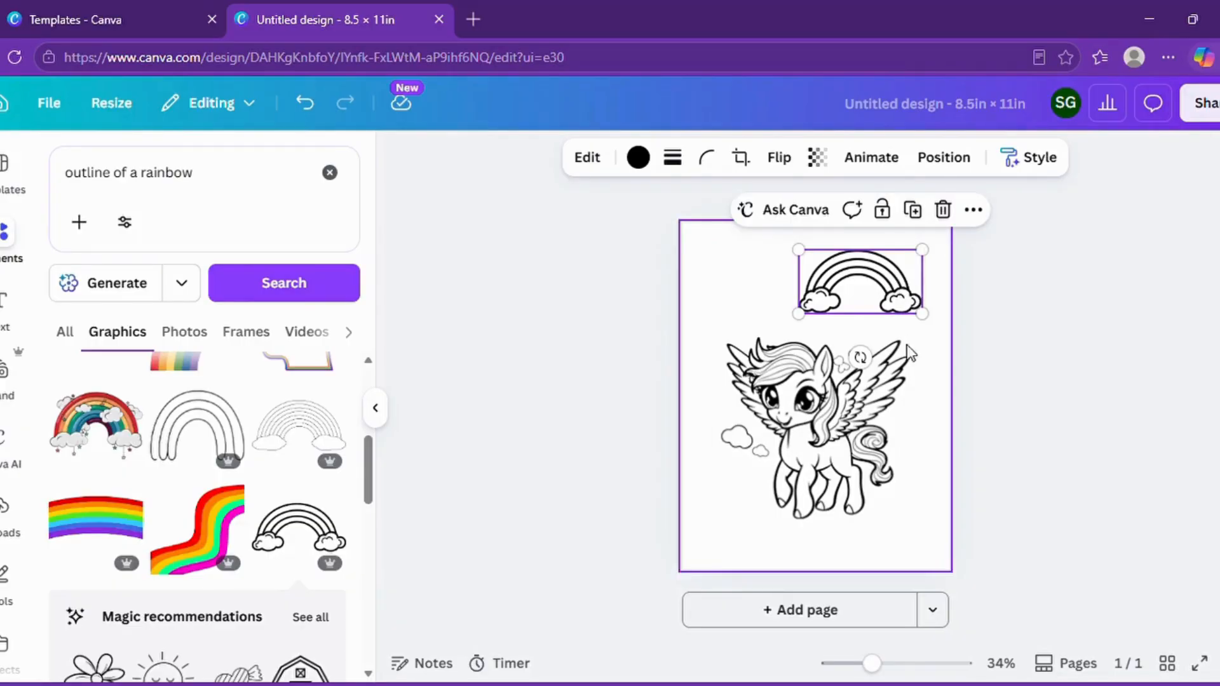
# Step: Add the flower outline from the rainbow's magic recommendations, shrunk to about half size and placed in the page's lower-left corner
pyautogui.scroll(-4, 306, 499)
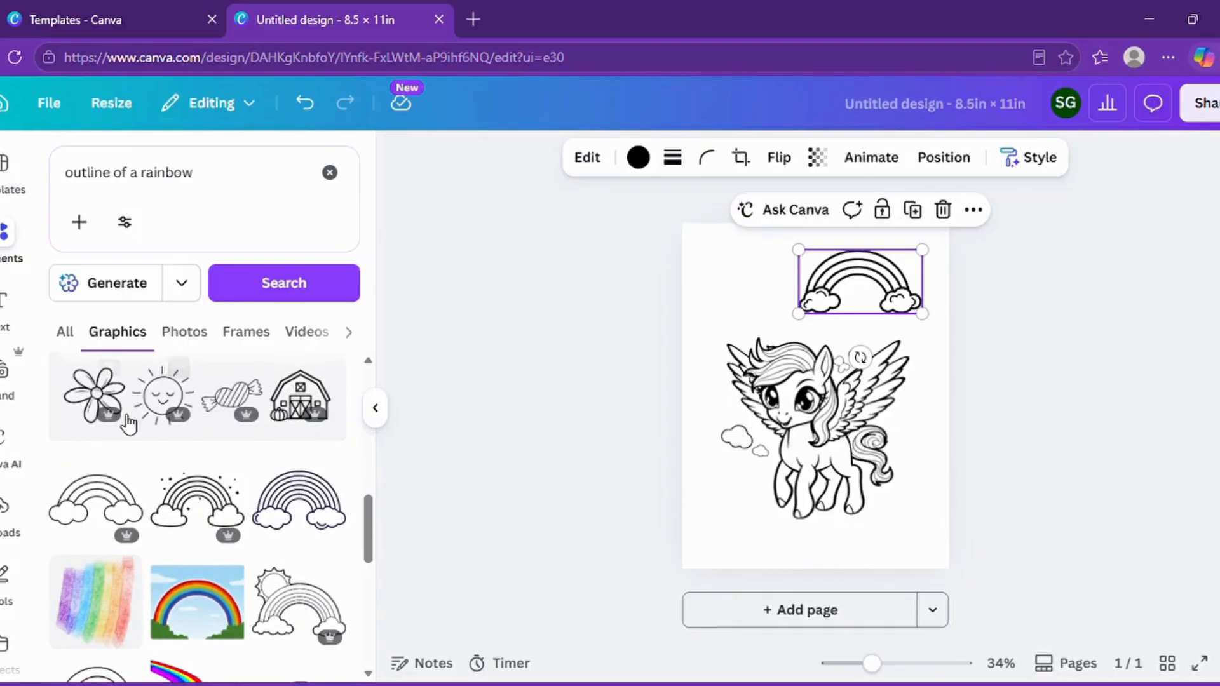
pyautogui.click(107, 406)
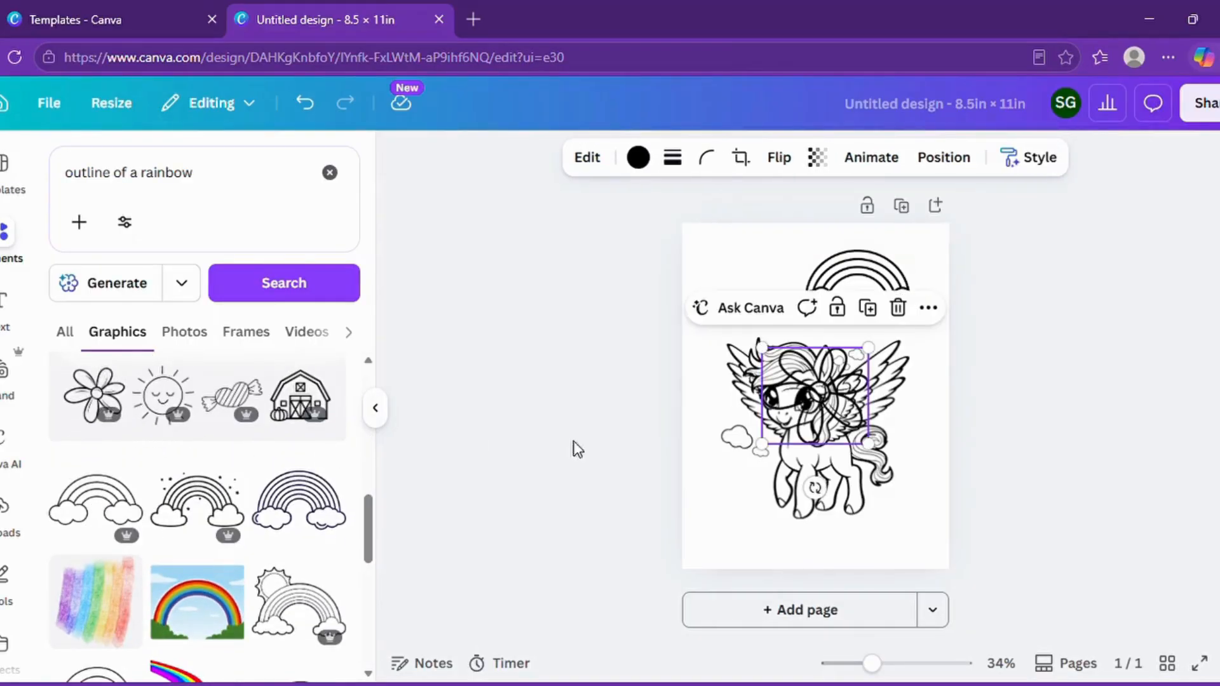
pyautogui.moveTo(814, 395); pyautogui.dragTo(740, 525)
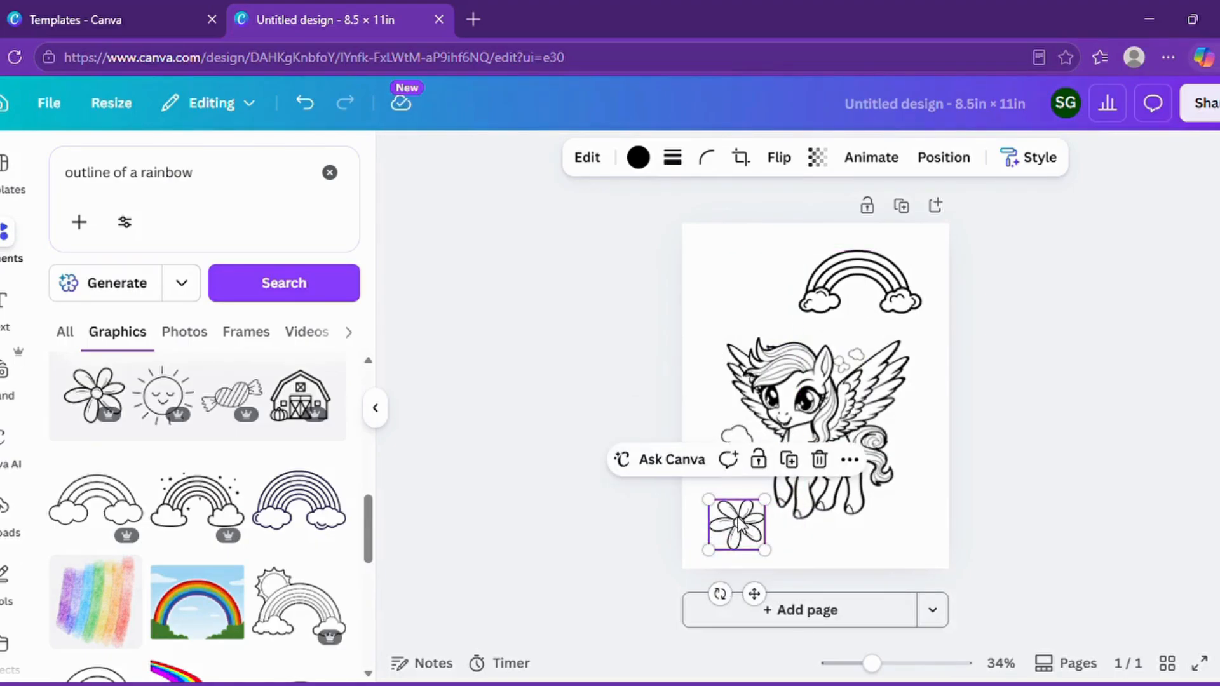
# Step: Duplicate the flower into the page's lower-right corner and flip the copy horizontally
pyautogui.click(788, 459)
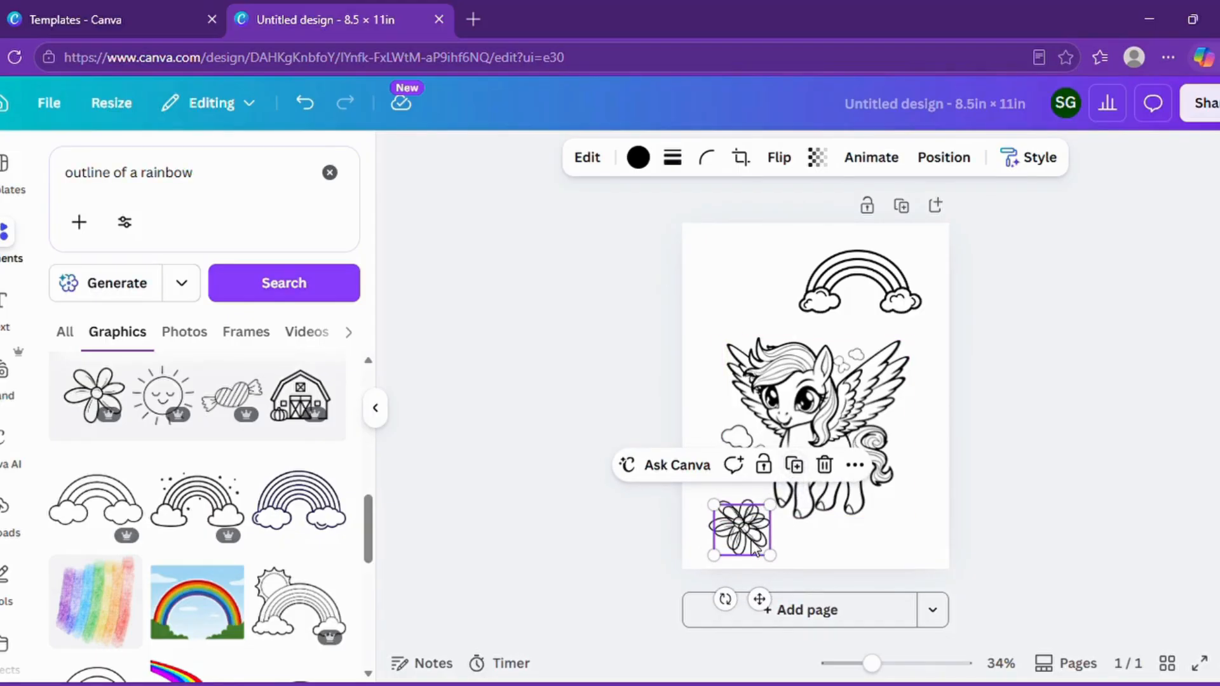
pyautogui.moveTo(756, 547); pyautogui.dragTo(900, 545)
pyautogui.moveTo(899, 547); pyautogui.dragTo(930, 539)
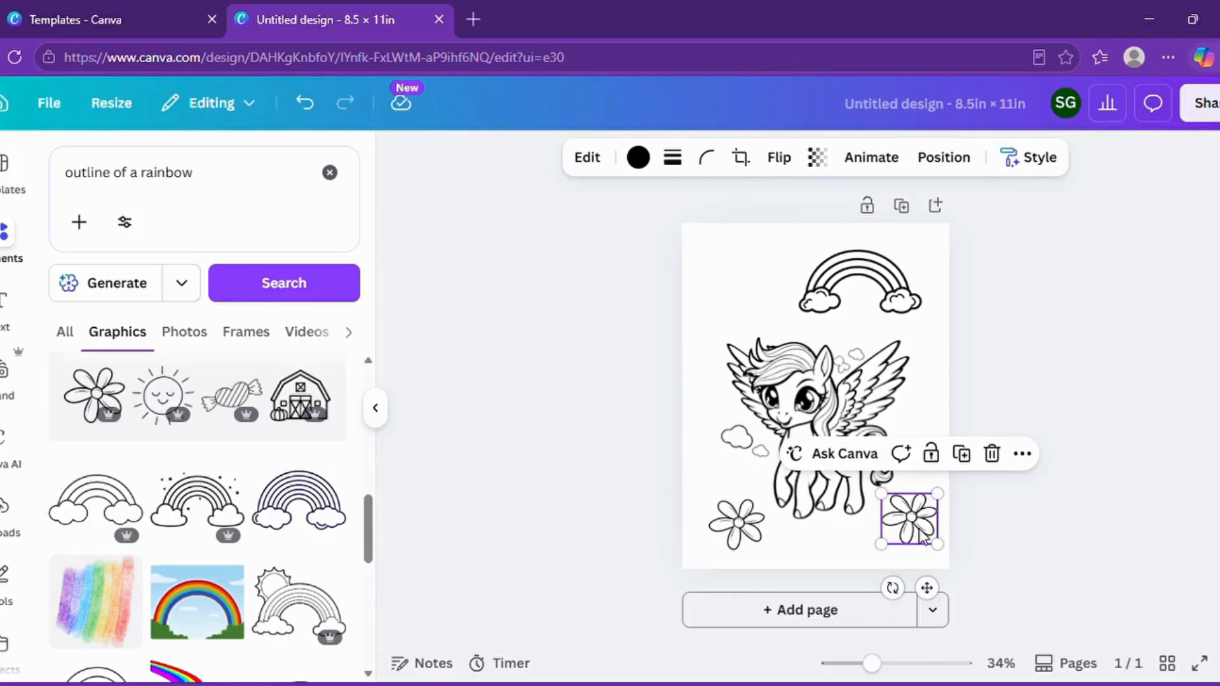
pyautogui.click(777, 160)
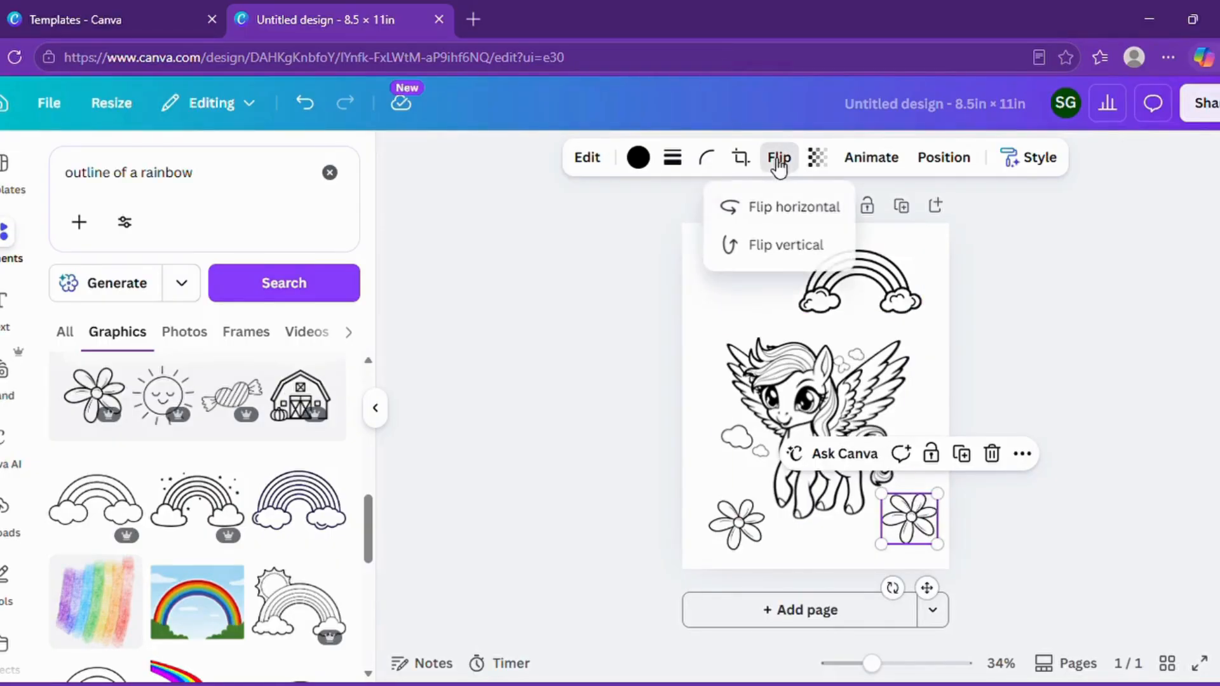
pyautogui.click(767, 209)
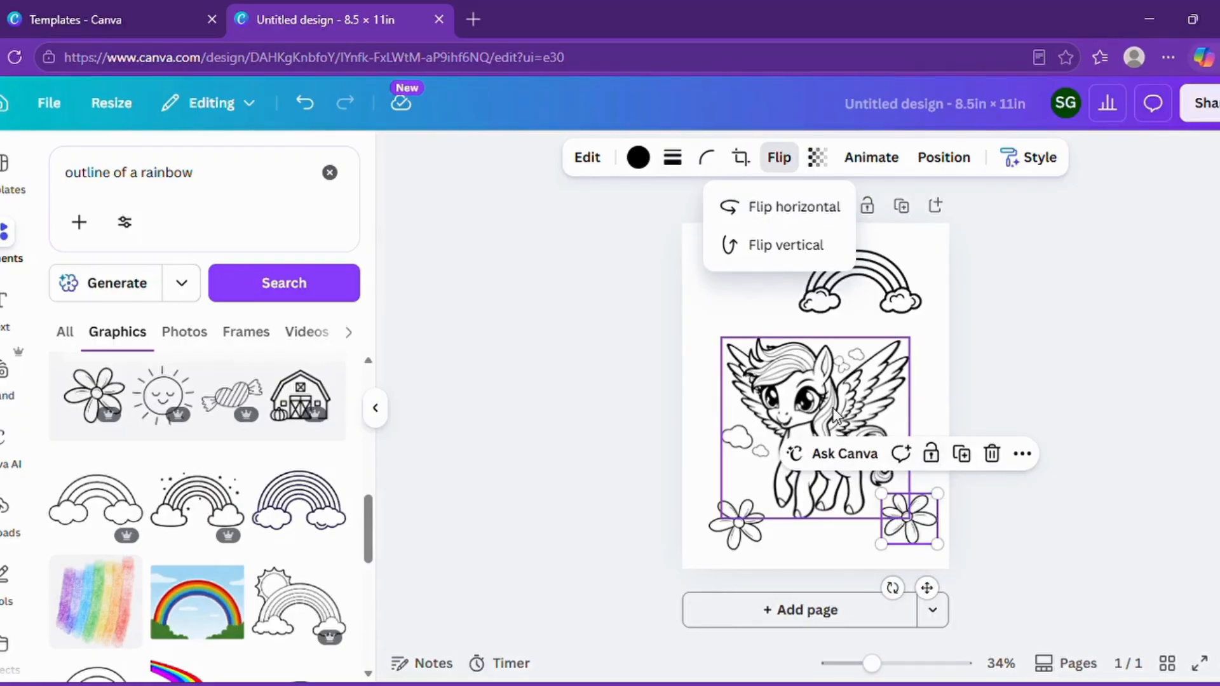
# Step: Search the graphics elements for "outline of a grass"
pyautogui.doubleClick(178, 181)
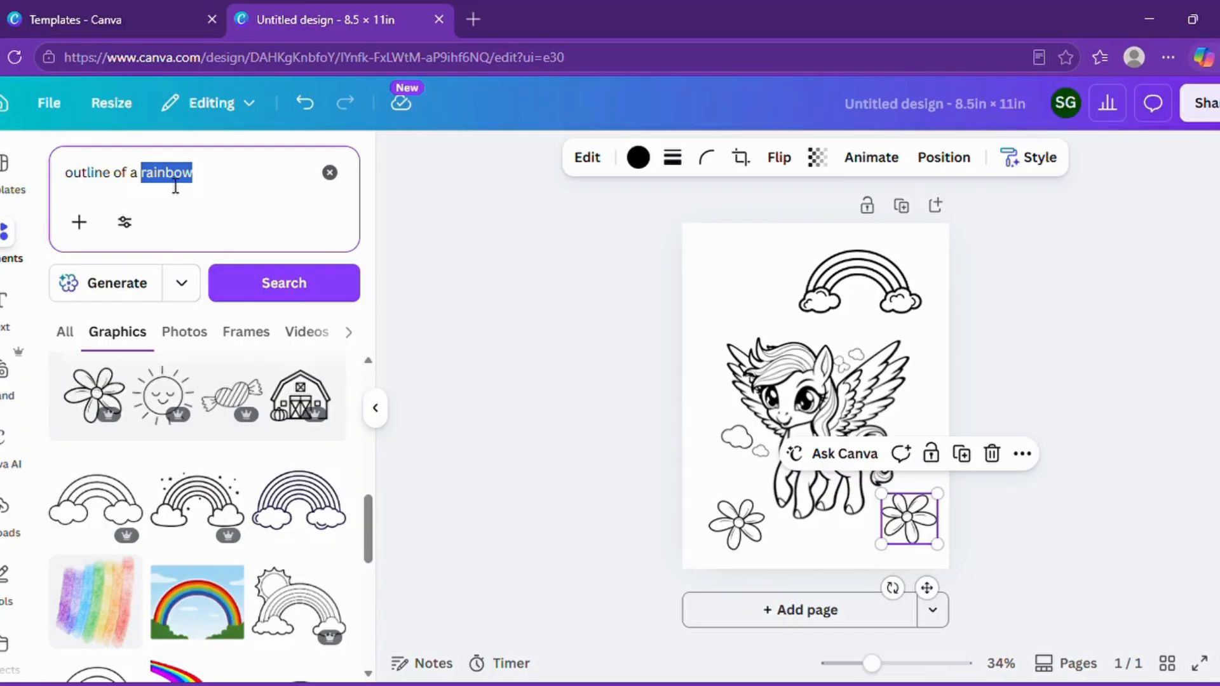
pyautogui.write('gro')
pyautogui.press('BackSpace')
pyautogui.write('ass')
pyautogui.click(267, 284)
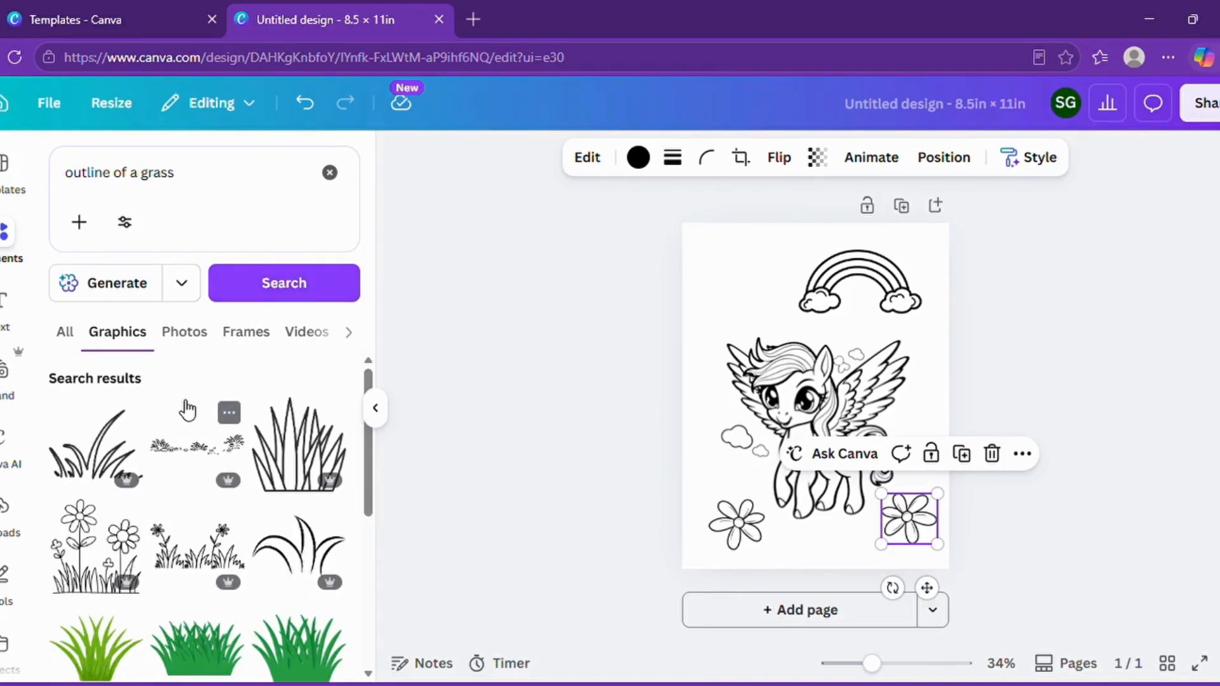
# Step: Add the wide, thin-bladed grass outline to the page and centre it beneath the pony's hooves between the two flowers
pyautogui.scroll(-1, 181, 448)
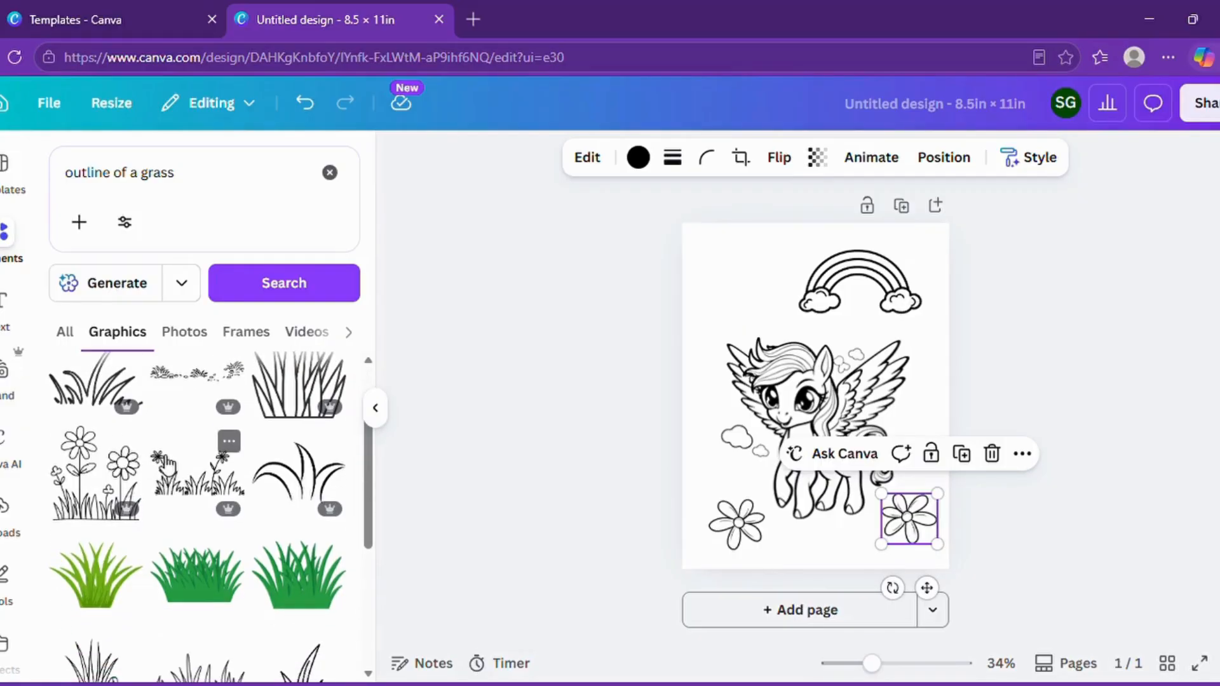
pyautogui.scroll(-2, 181, 452)
pyautogui.click(199, 532)
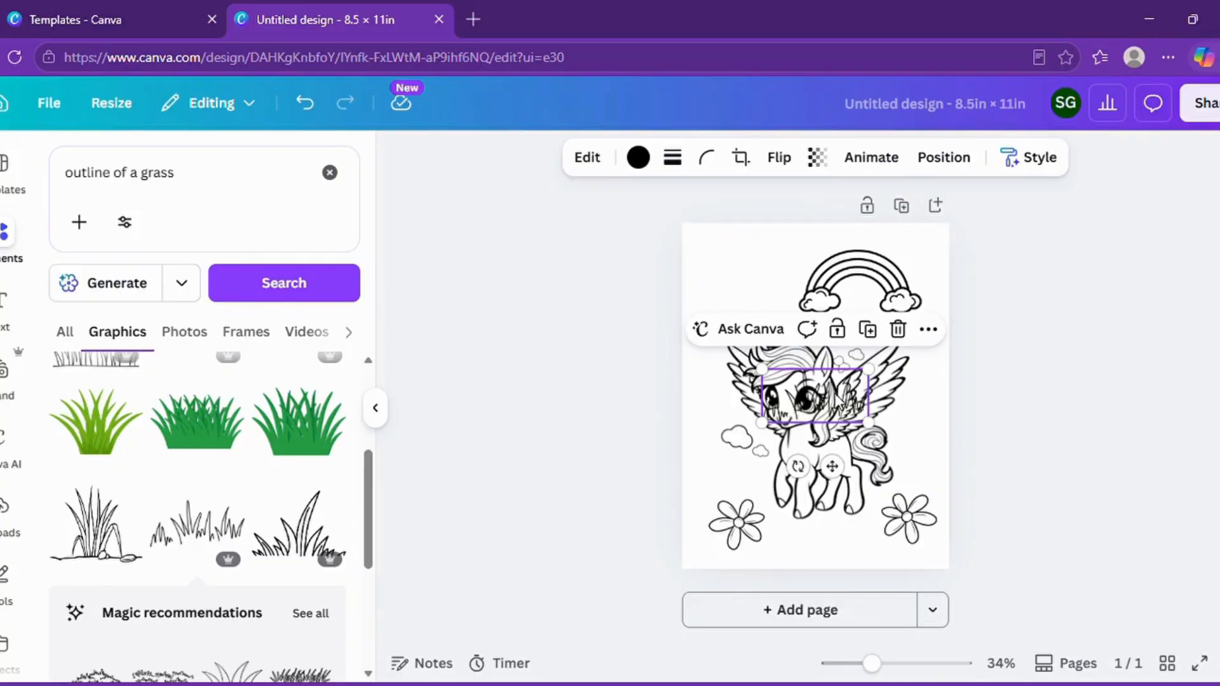
pyautogui.moveTo(841, 407); pyautogui.dragTo(841, 540)
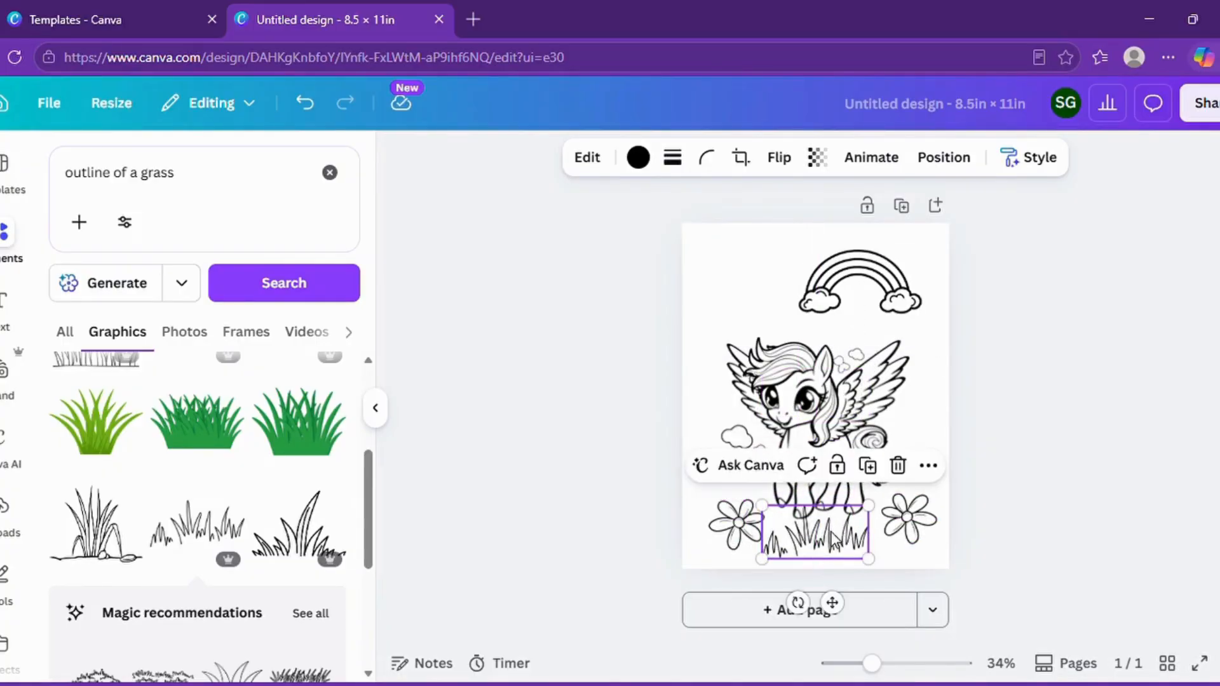
# Step: Duplicate the grass twice, placing one copy at each side of the original to form a strip across the page's bottom edge
pyautogui.click(873, 478)
pyautogui.moveTo(842, 559); pyautogui.dragTo(950, 560)
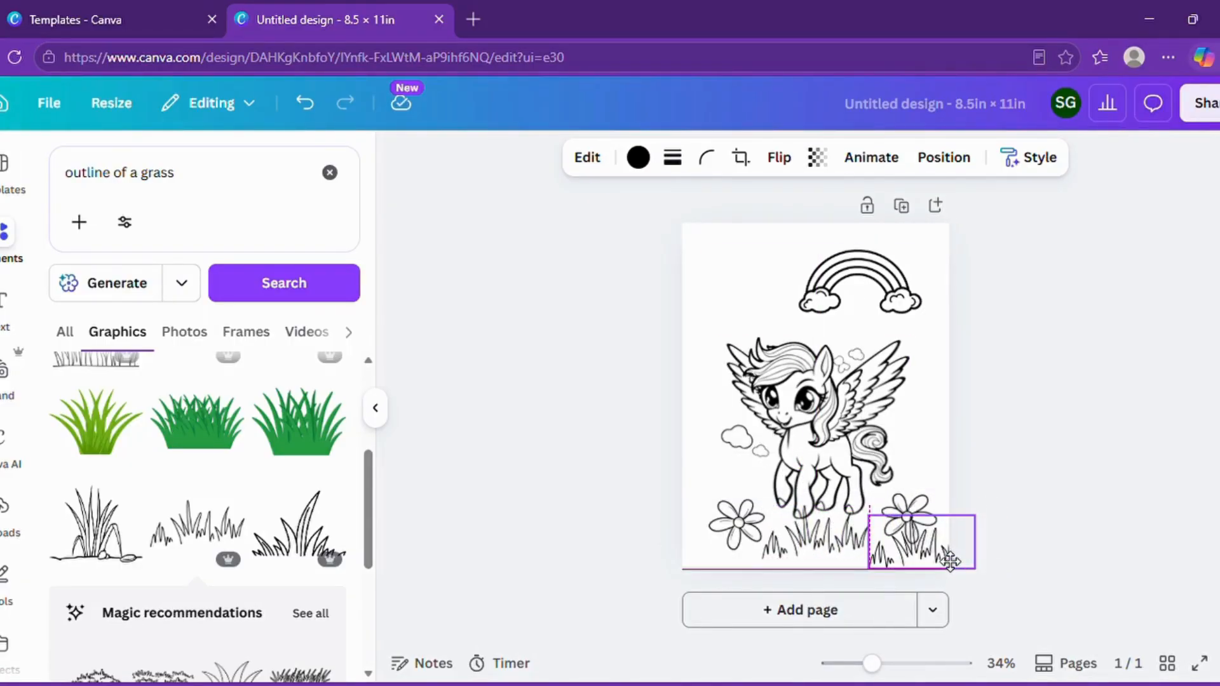
pyautogui.moveTo(950, 561); pyautogui.dragTo(943, 556)
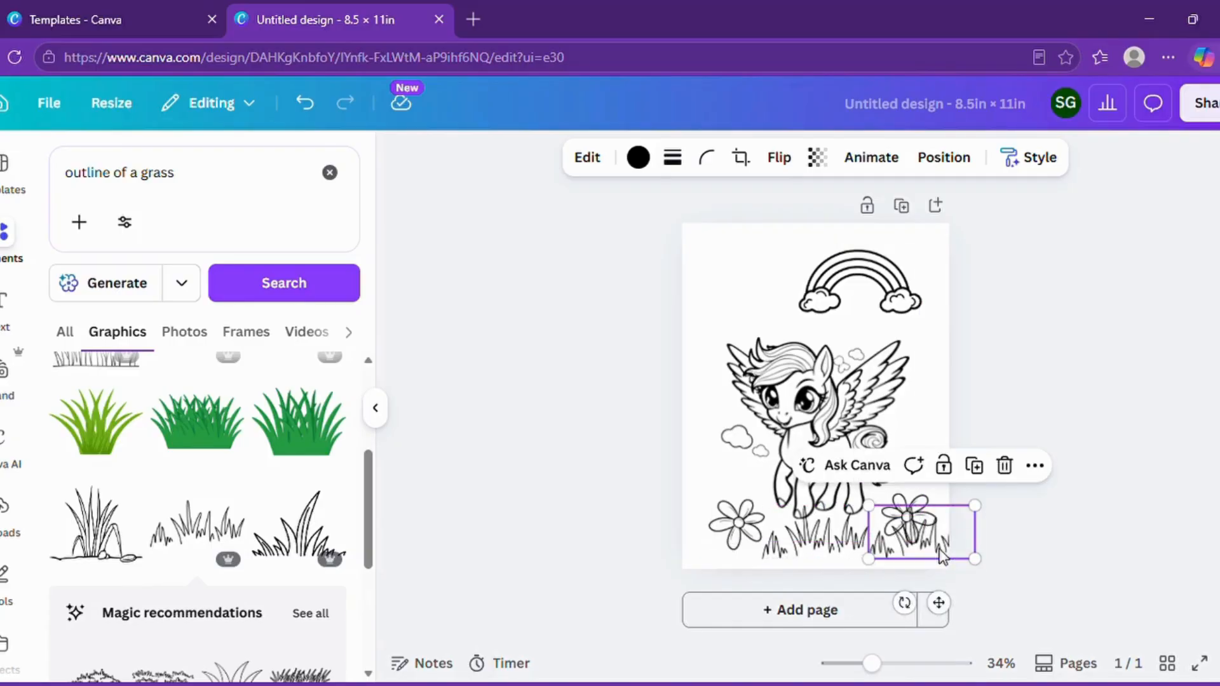
pyautogui.click(974, 466)
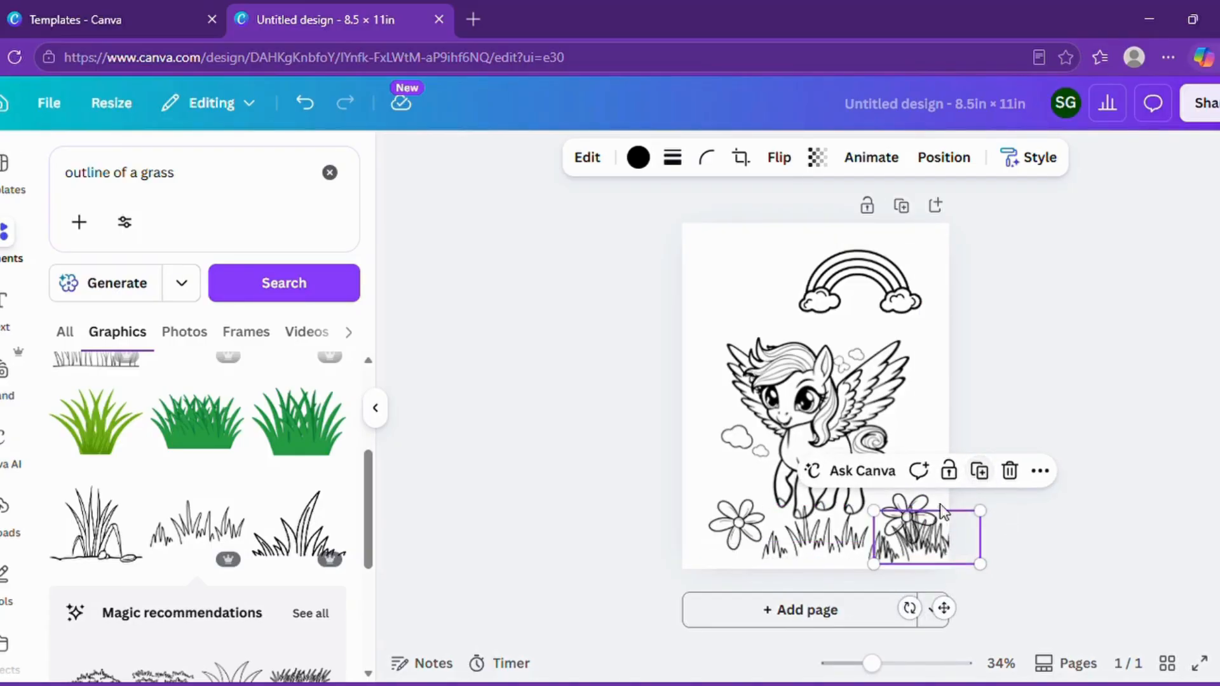
pyautogui.moveTo(920, 537); pyautogui.dragTo(736, 539)
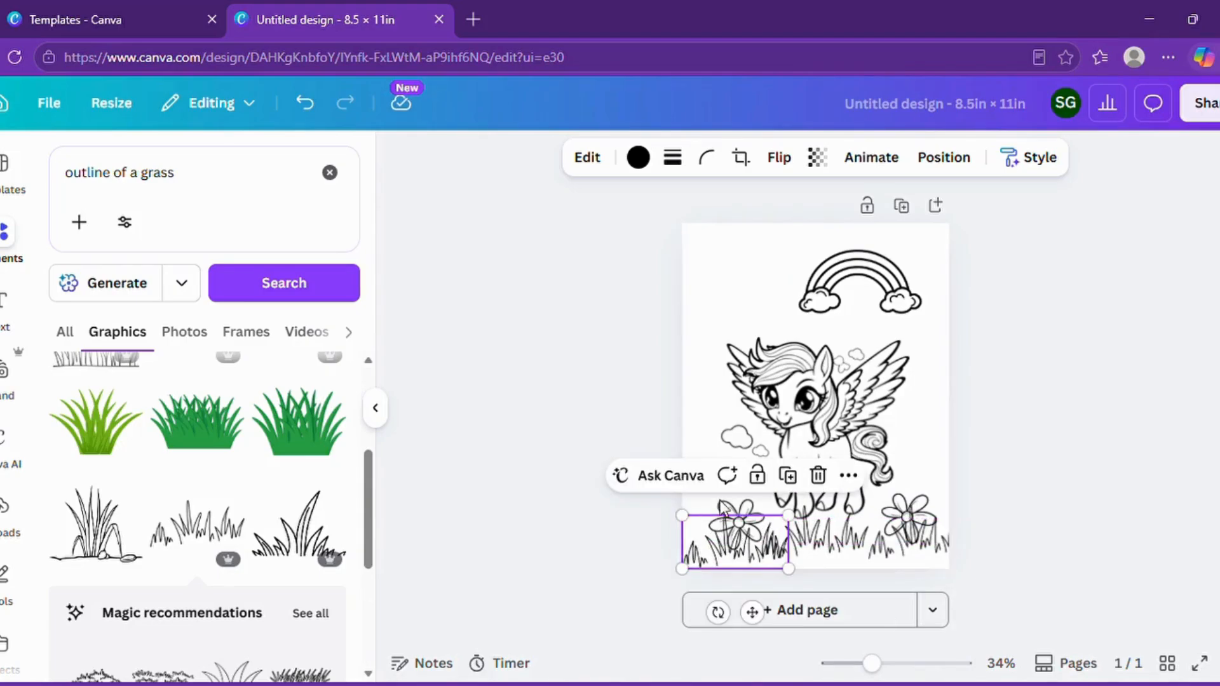
pyautogui.click(643, 449)
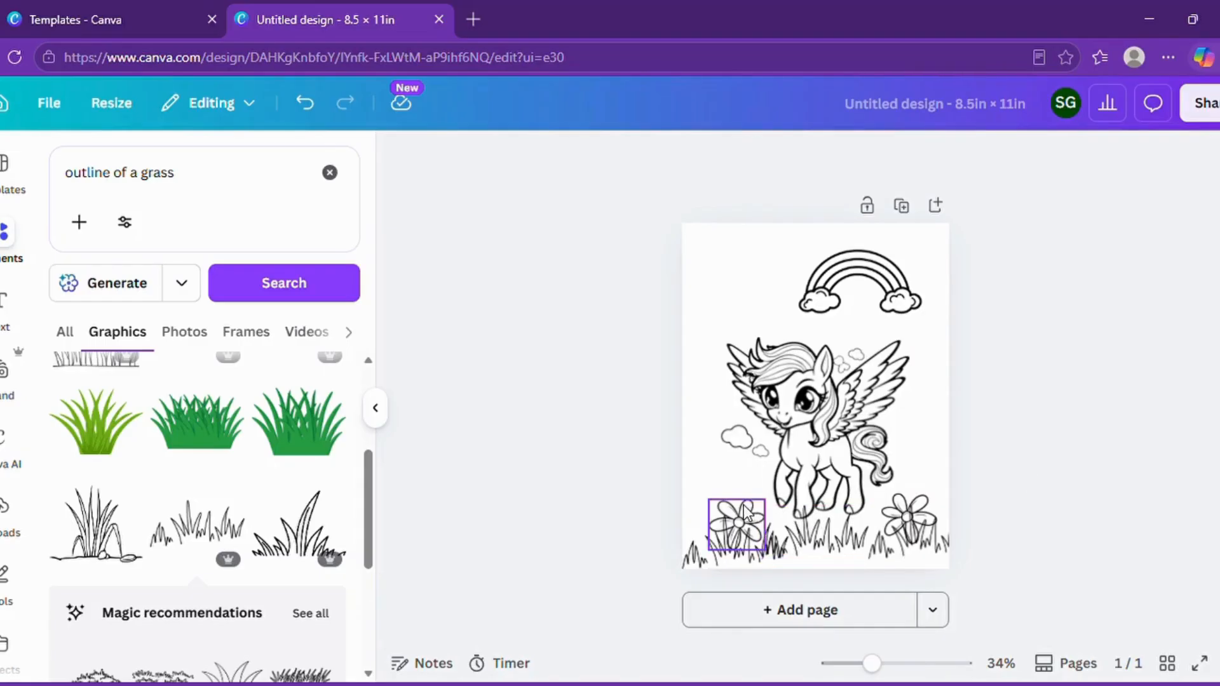
# Step: Move the lower-left flower slightly upward and closer to the page's left edge
pyautogui.moveTo(755, 515); pyautogui.dragTo(740, 509)
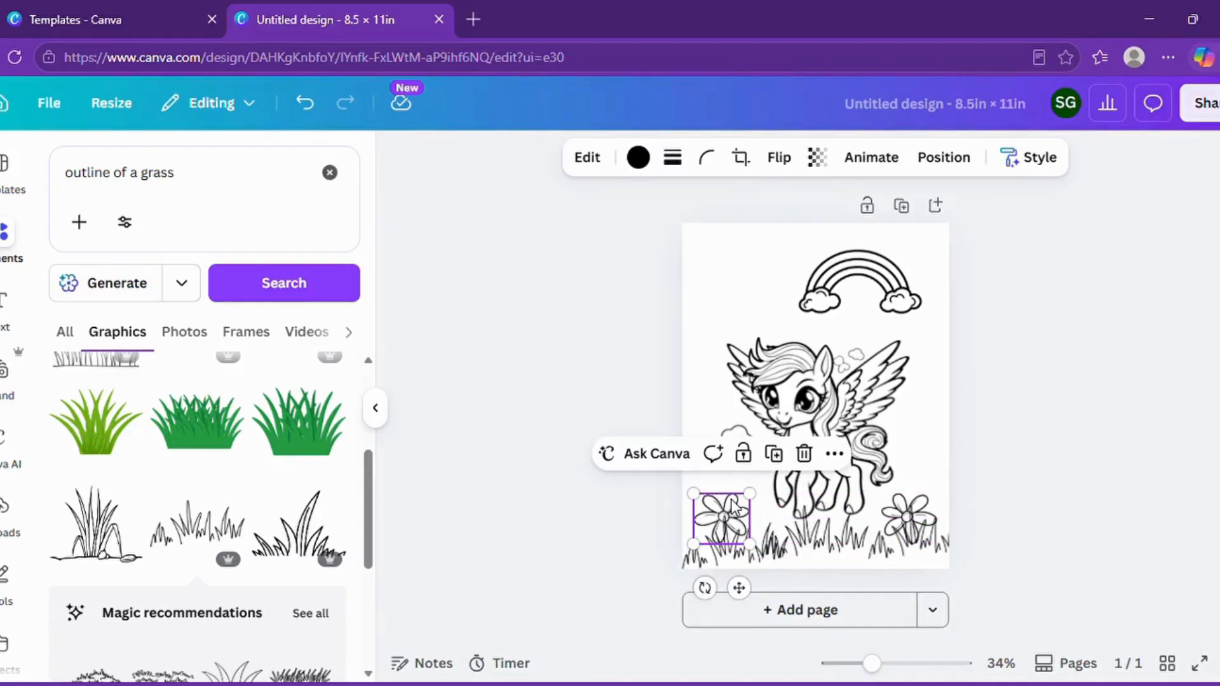
pyautogui.moveTo(910, 516)
pyautogui.mouseDown()
pyautogui.moveTo(922, 504)
pyautogui.moveTo(921, 518)
pyautogui.mouseUp()
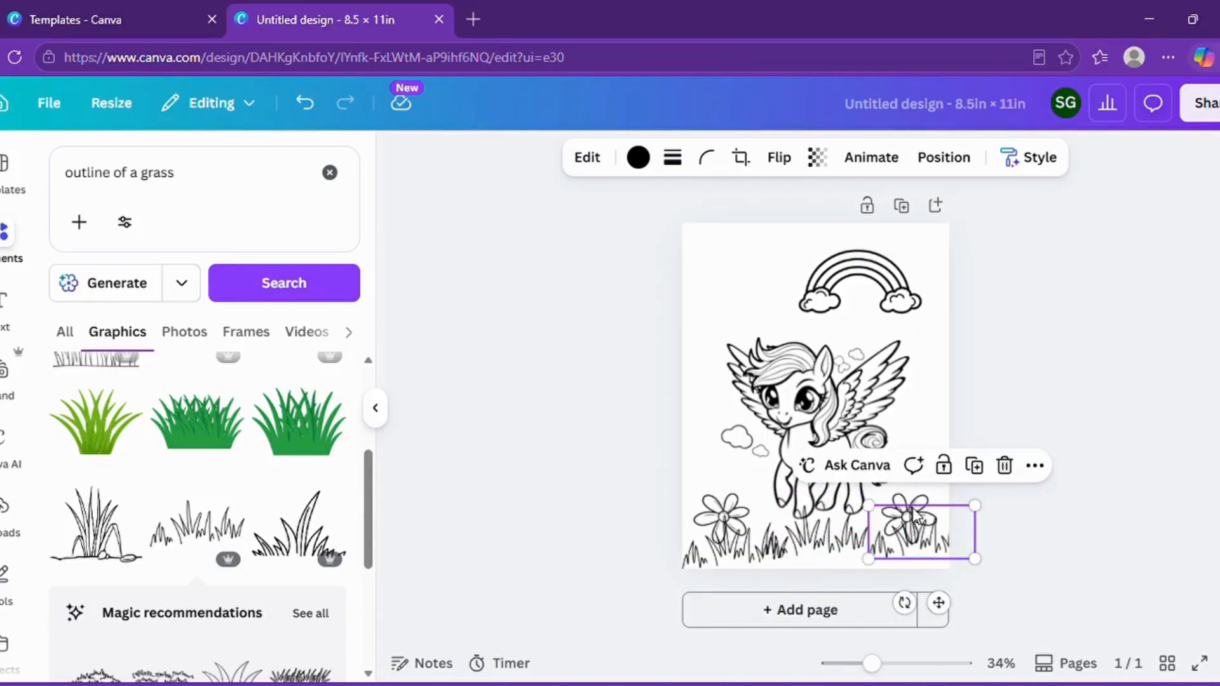
pyautogui.click(1041, 432)
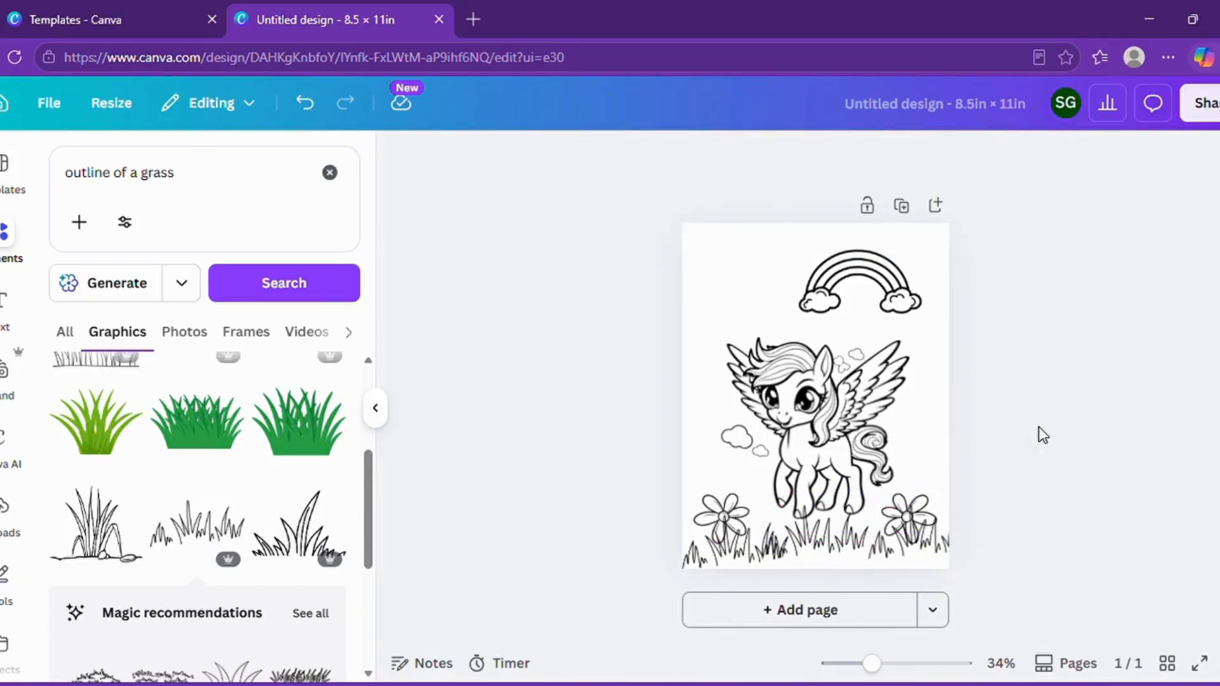
# Step: Move the lower-right flower upward and against the page's right edge so it stands above the grass
pyautogui.click(929, 513)
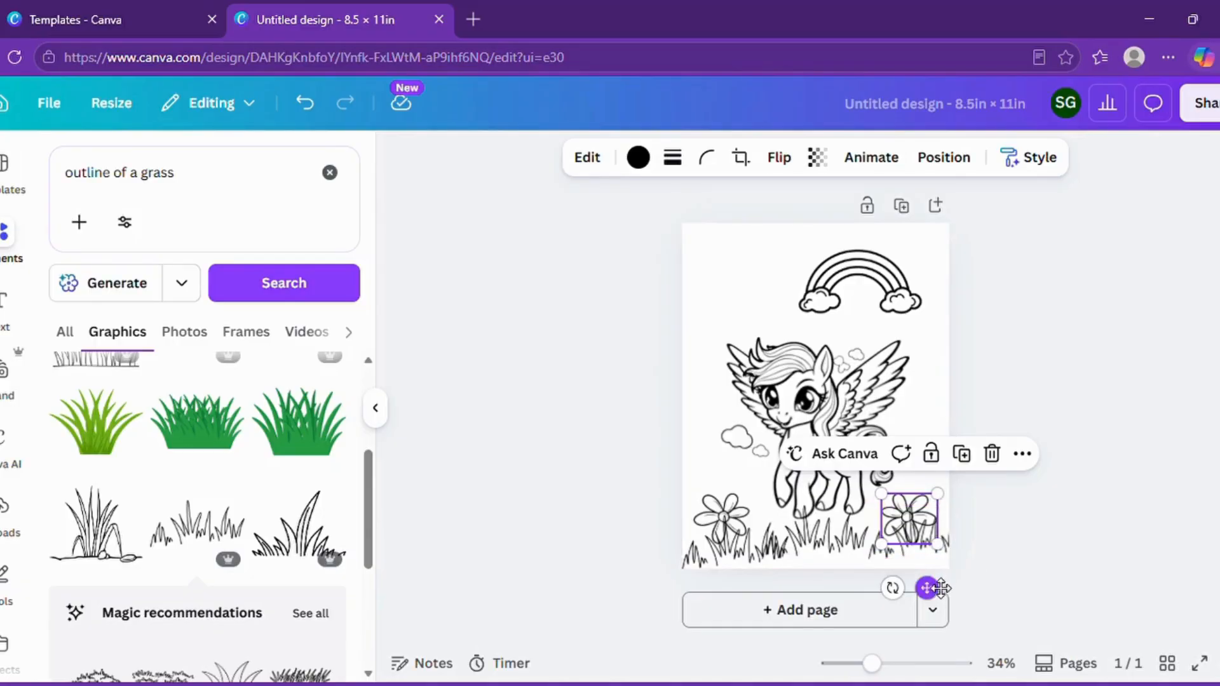
pyautogui.moveTo(927, 586); pyautogui.dragTo(952, 579)
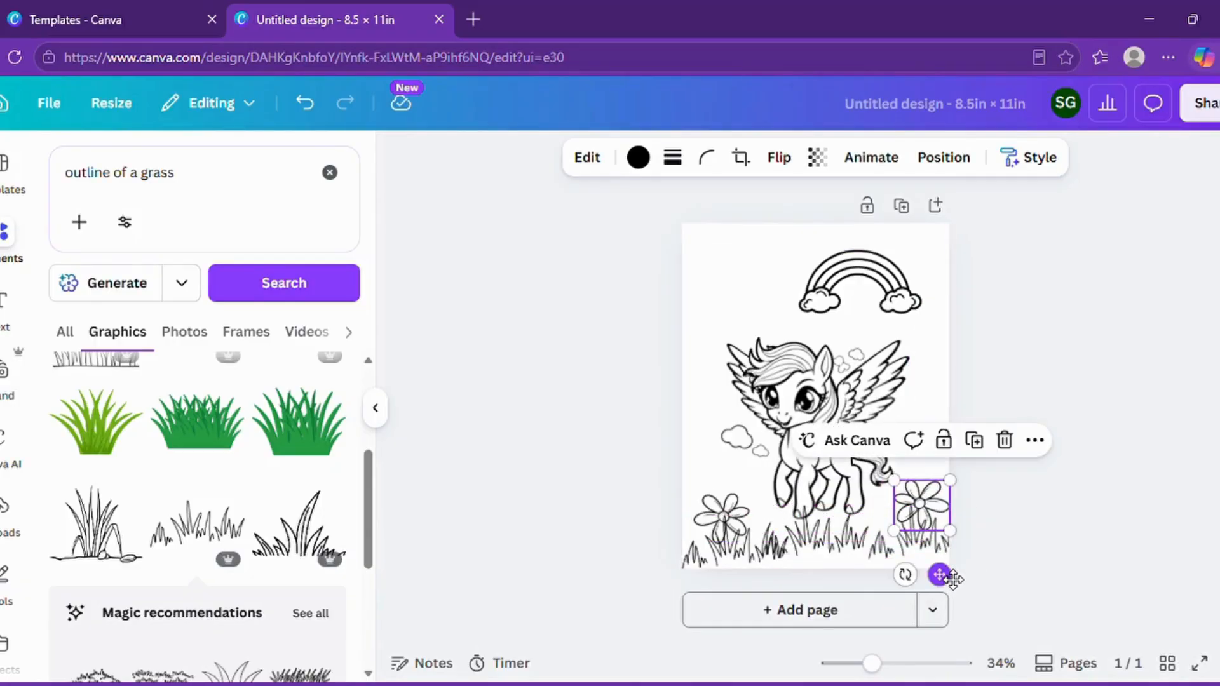
pyautogui.click(1065, 376)
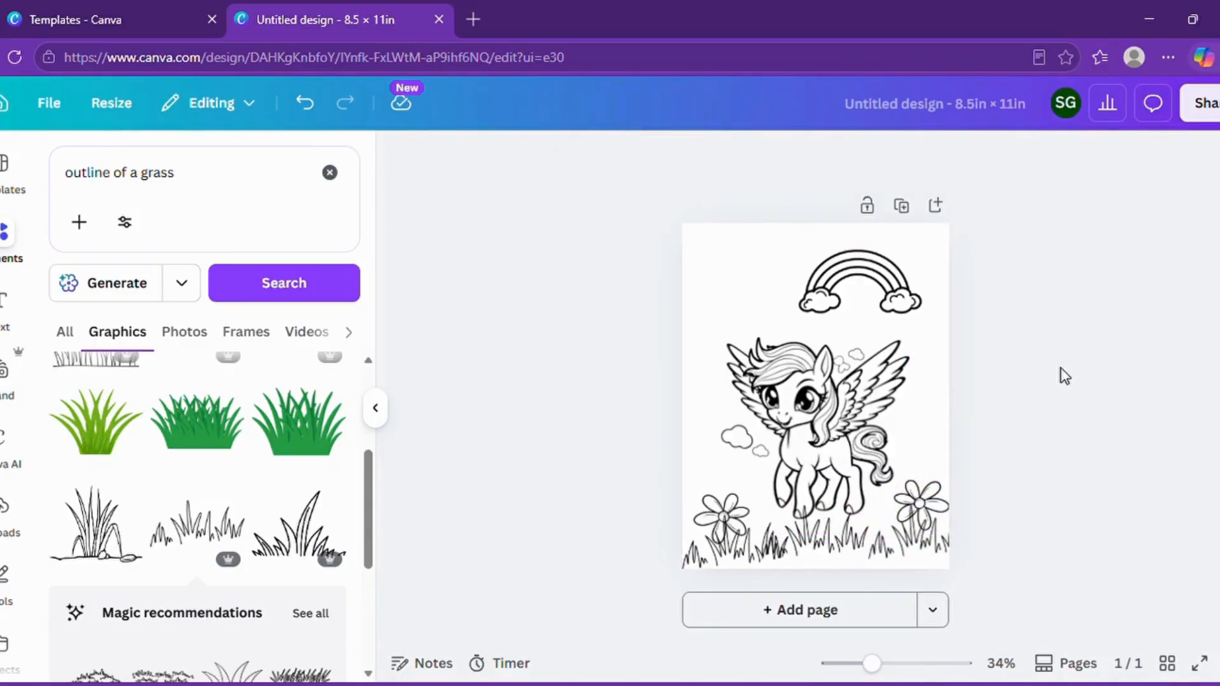
pyautogui.click(922, 505)
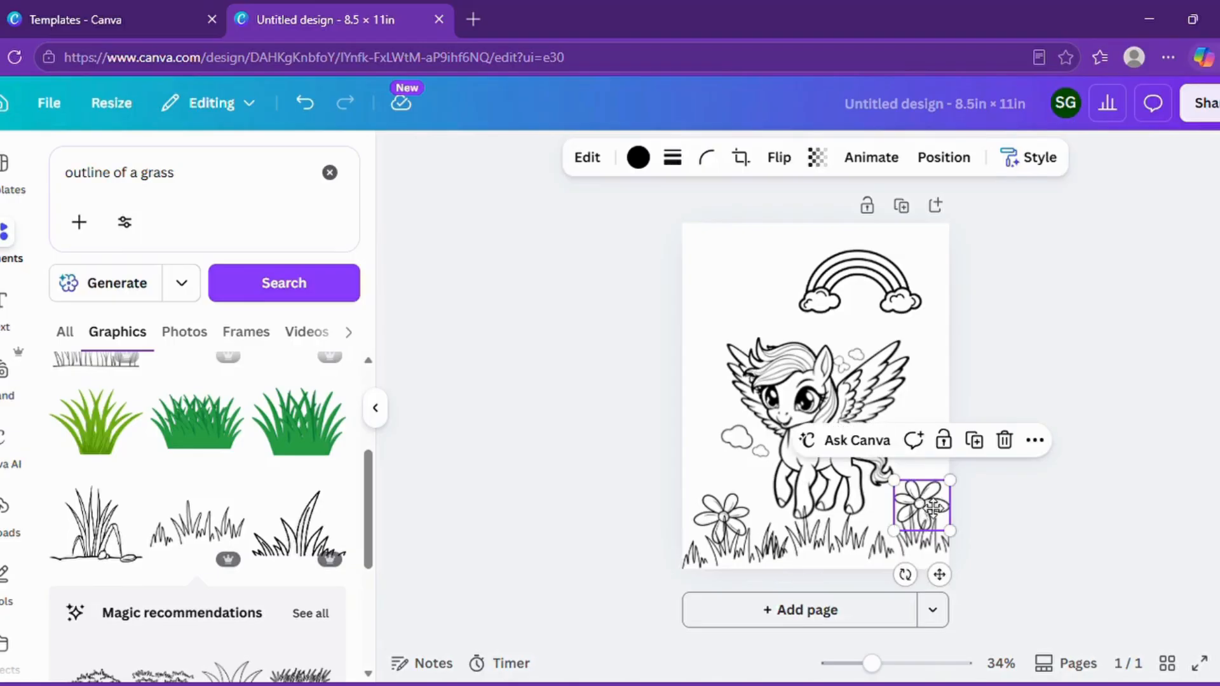
pyautogui.moveTo(925, 506); pyautogui.dragTo(933, 495)
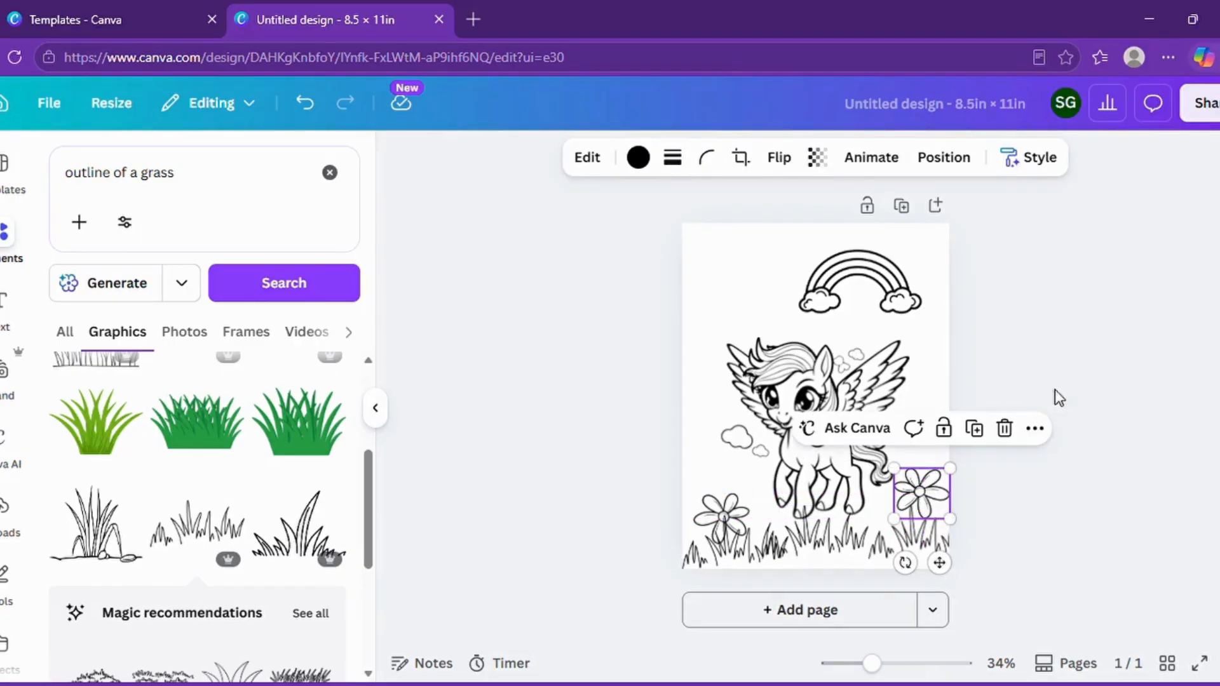
pyautogui.click(1076, 385)
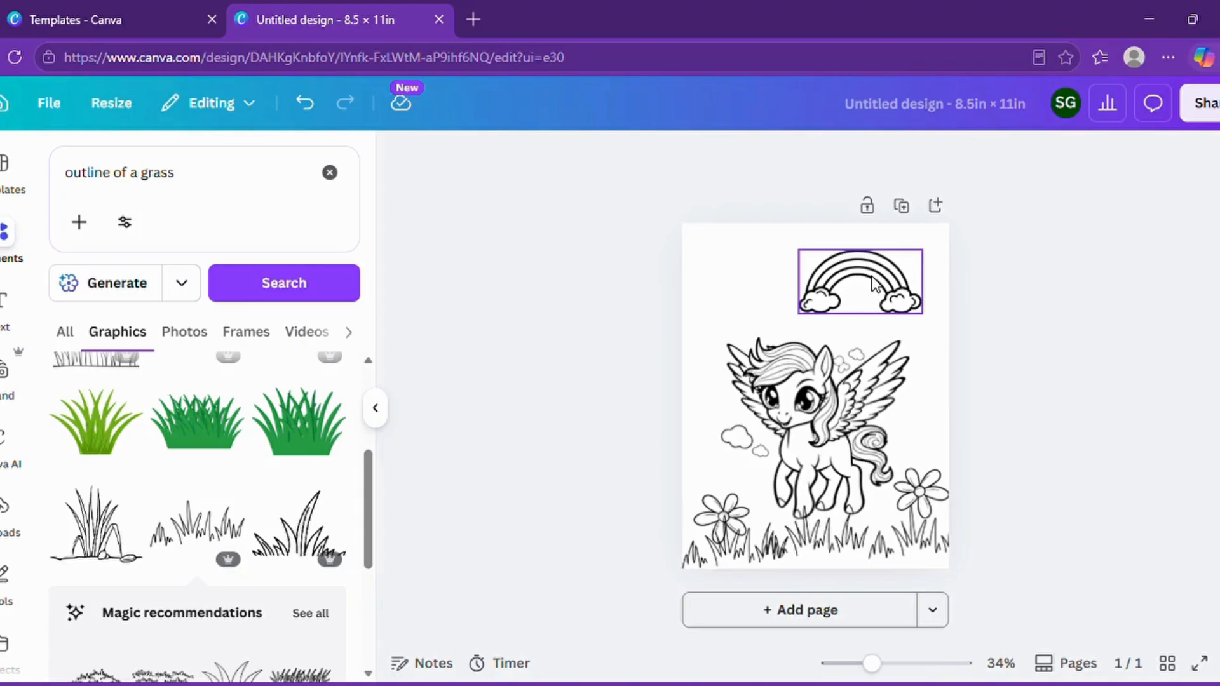
# Step: Duplicate the rainbow and place a smaller copy in the page's upper-left corner
pyautogui.click(871, 297)
pyautogui.click(920, 215)
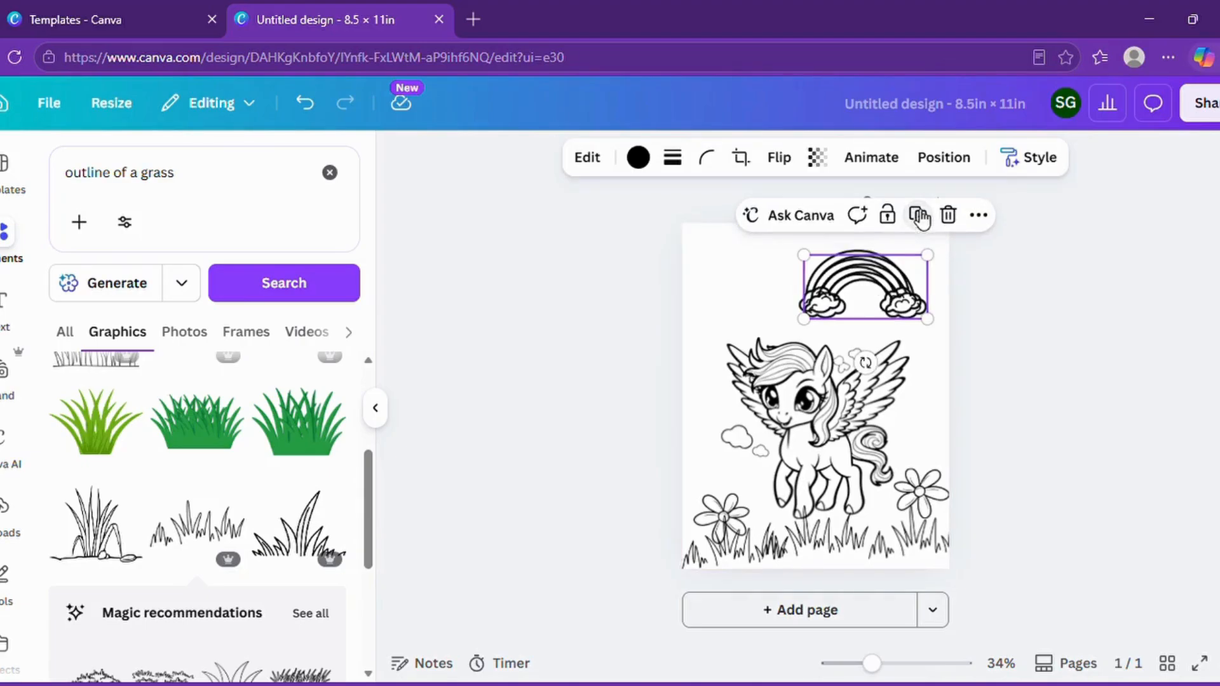
pyautogui.moveTo(818, 302); pyautogui.dragTo(752, 302)
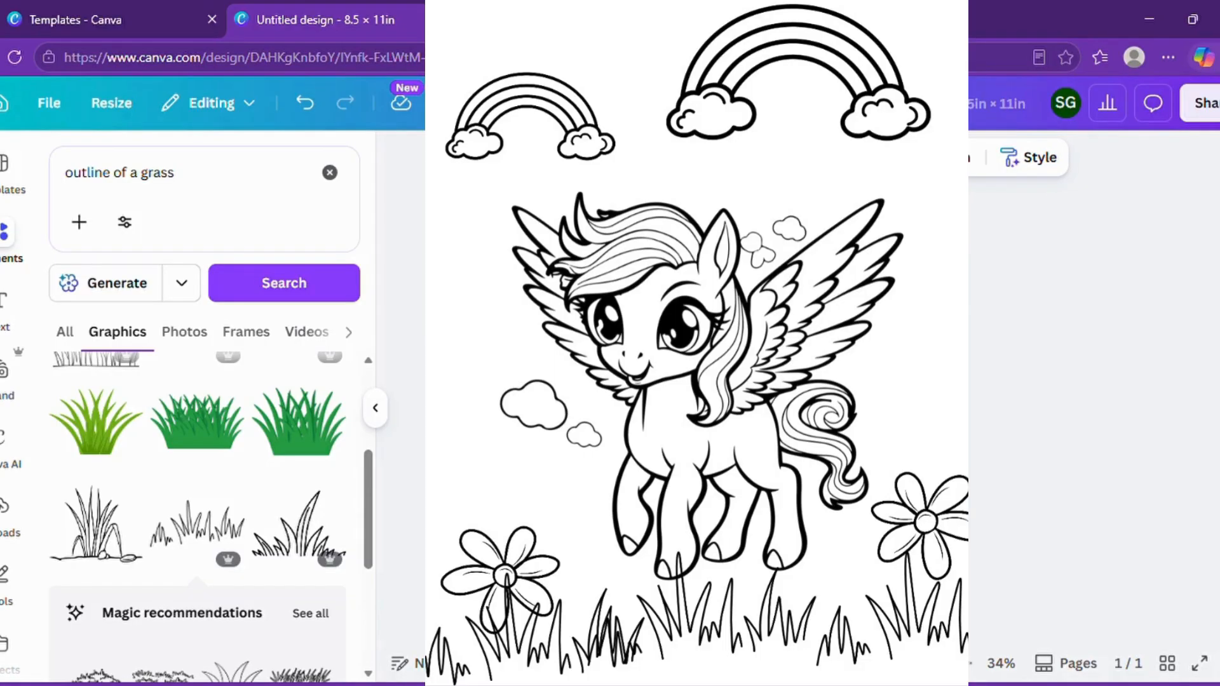
pyautogui.click(1030, 303)
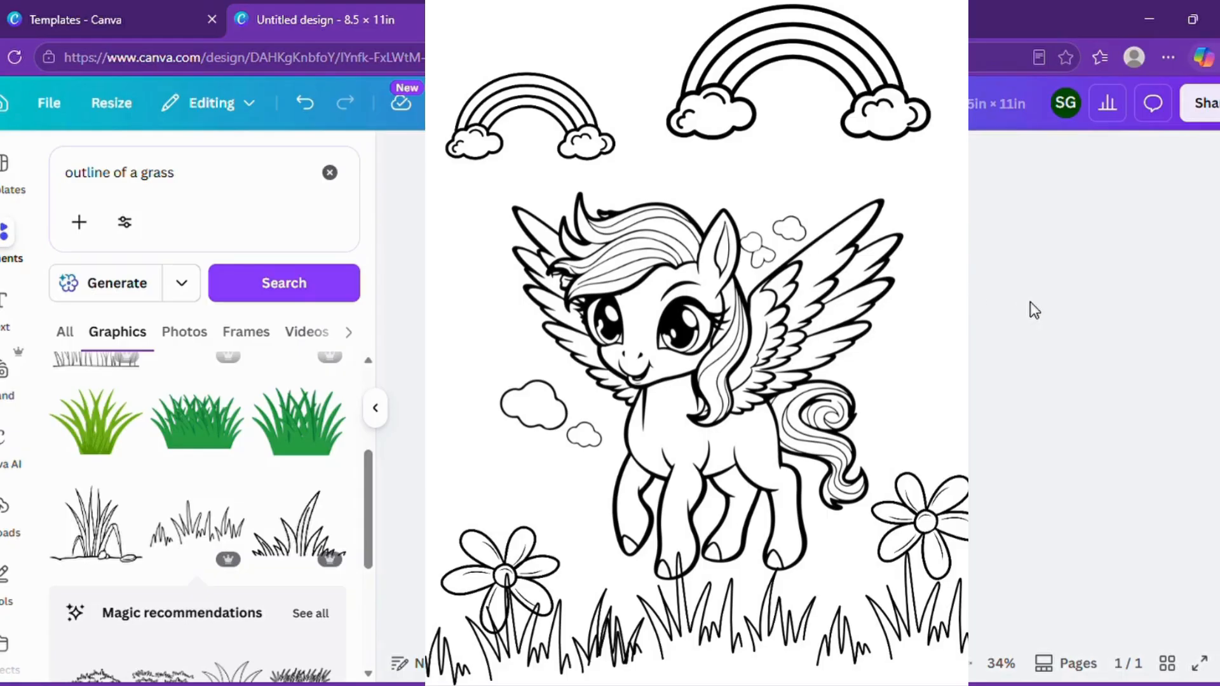